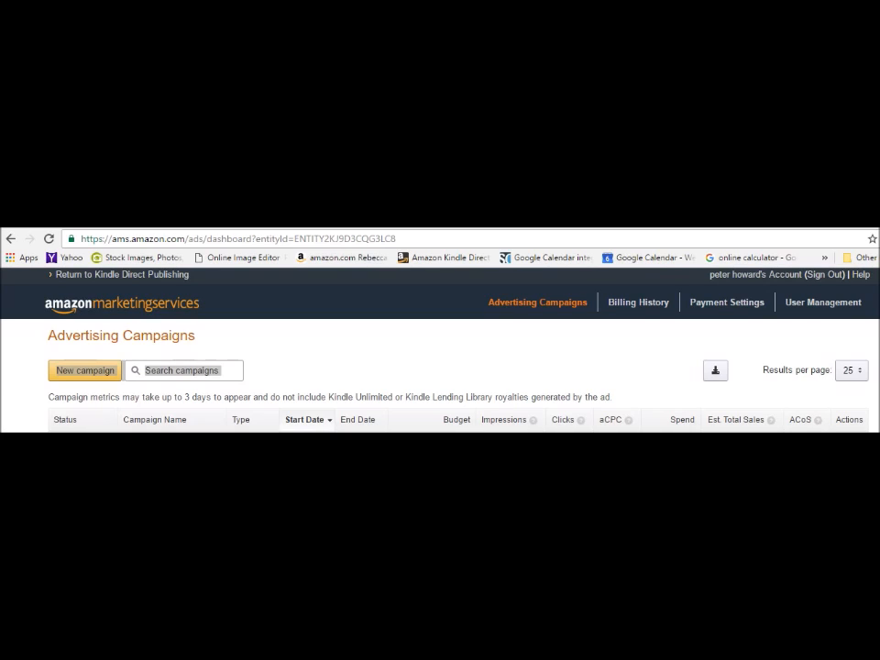
left_click(628, 420)
left_click(605, 405)
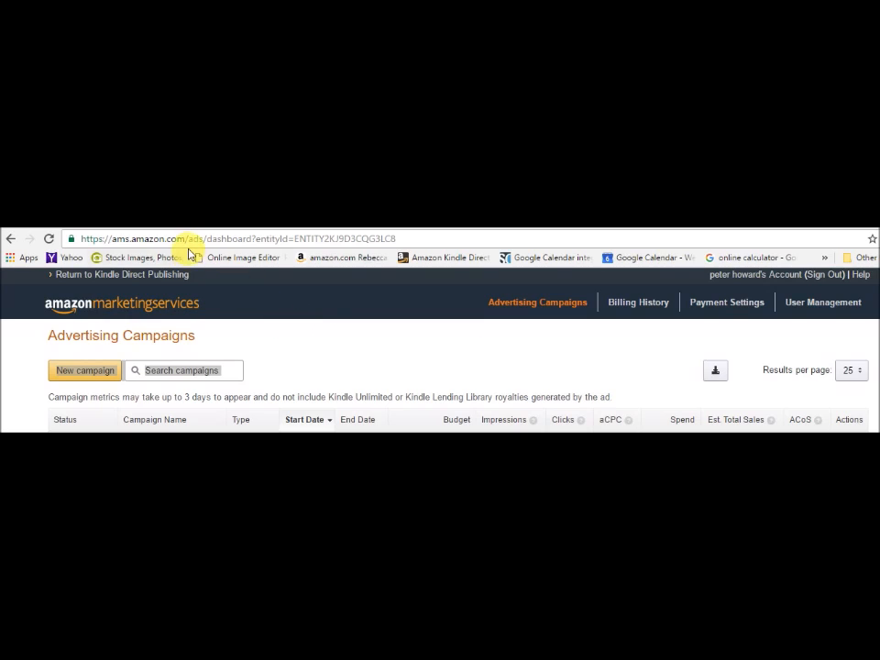
left_click(275, 356)
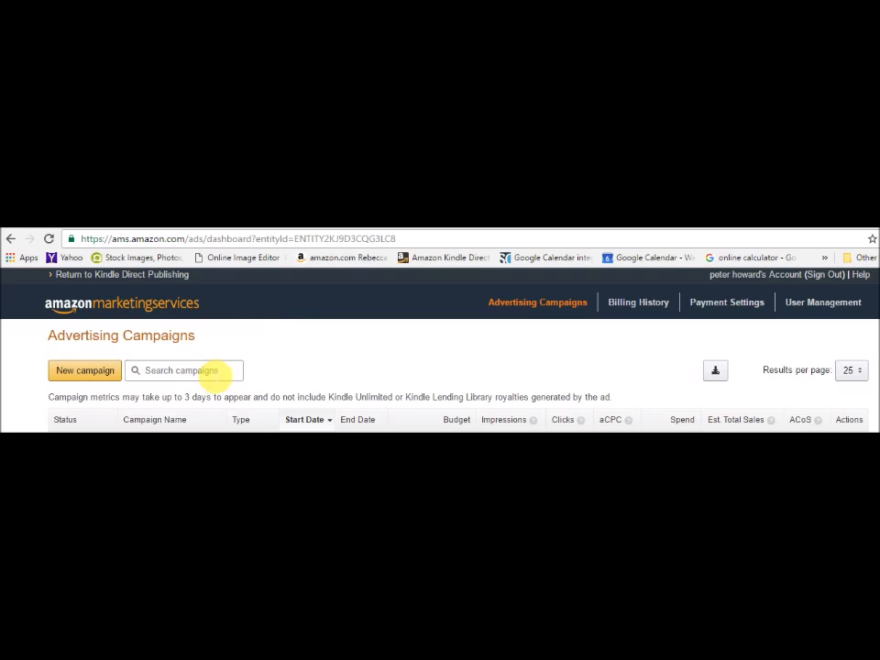
Step: Start a new Sponsored Products campaign and select the book "Furnace Mountain: or The Day President Roosevelt Came to Town" to advertise
left_click(102, 380)
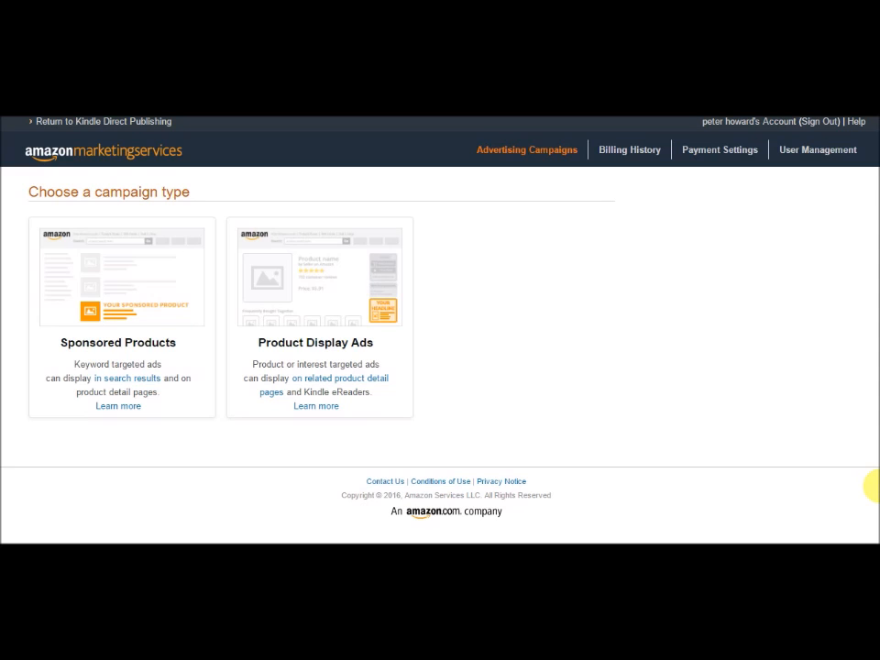
left_click(180, 282)
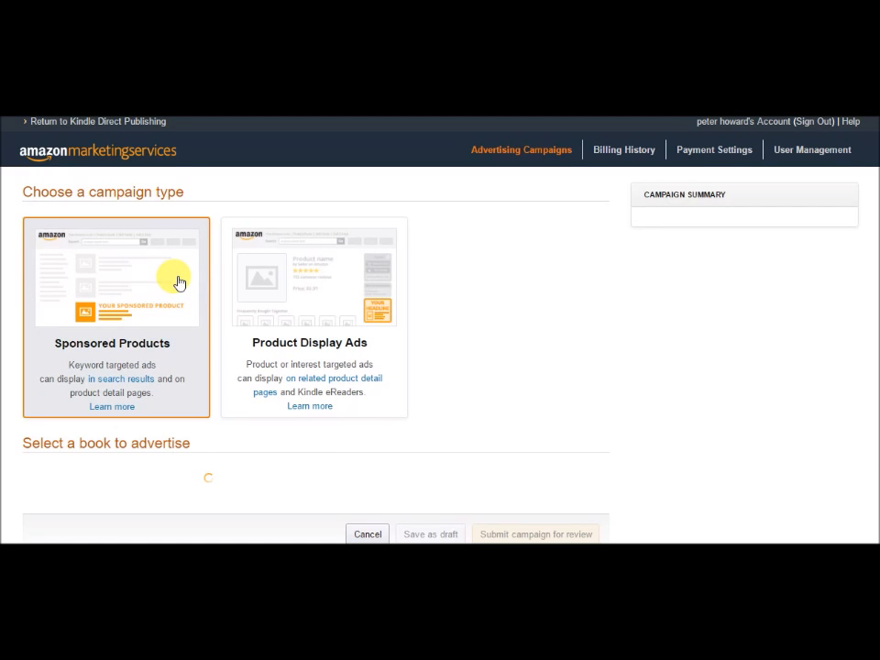
scroll(490, 390, "down", 3)
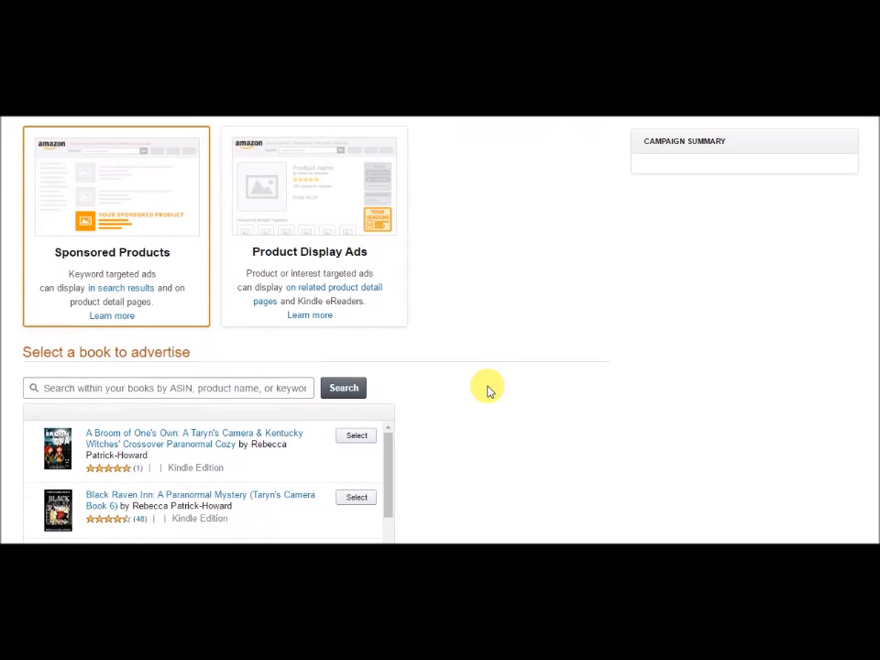
scroll(487, 390, "down", 5)
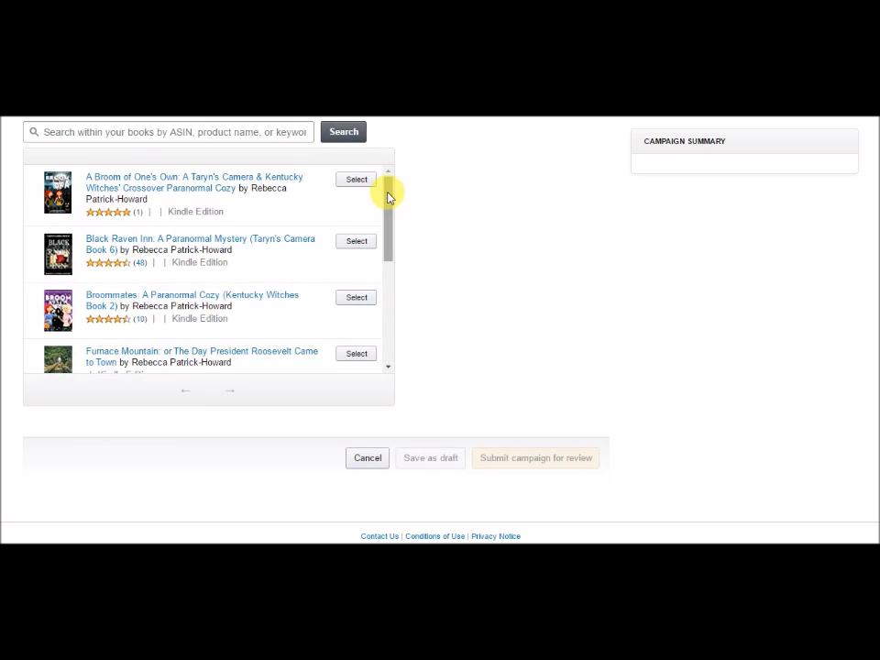
left_click_drag(388, 197, 389, 217)
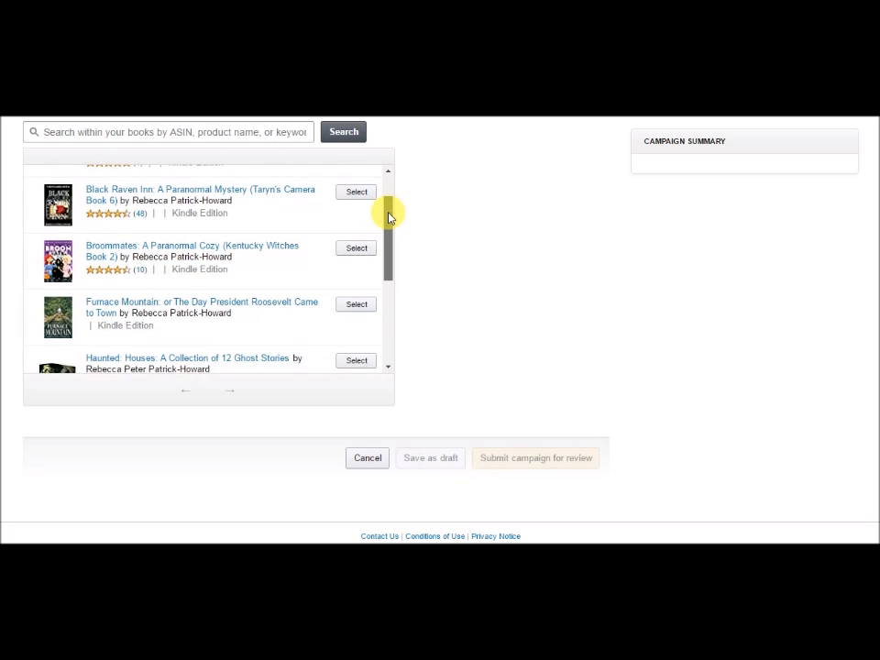
left_click(357, 305)
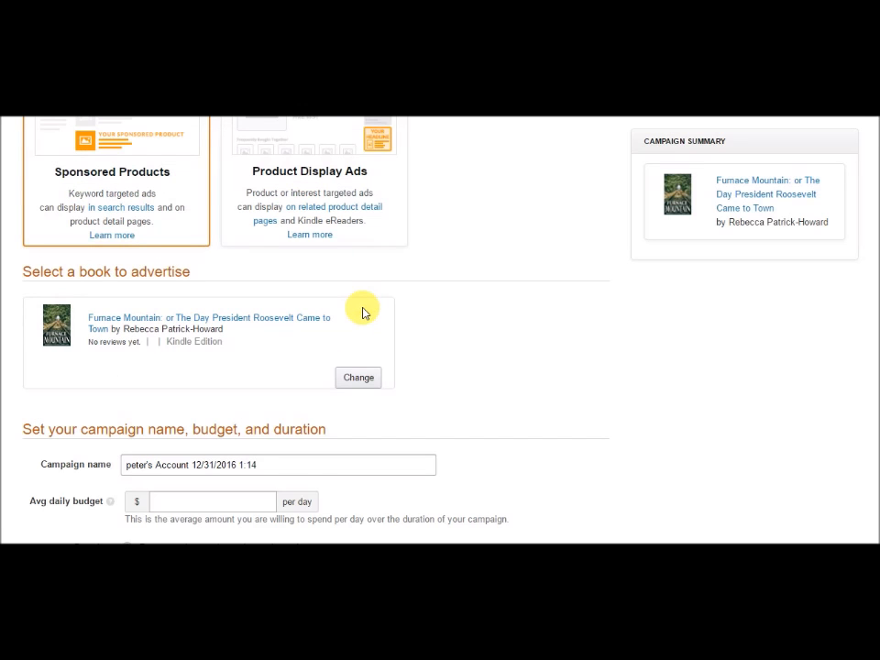
Step: Replace the default campaign name with "Furnace 1"
scroll(439, 367, "down", 3)
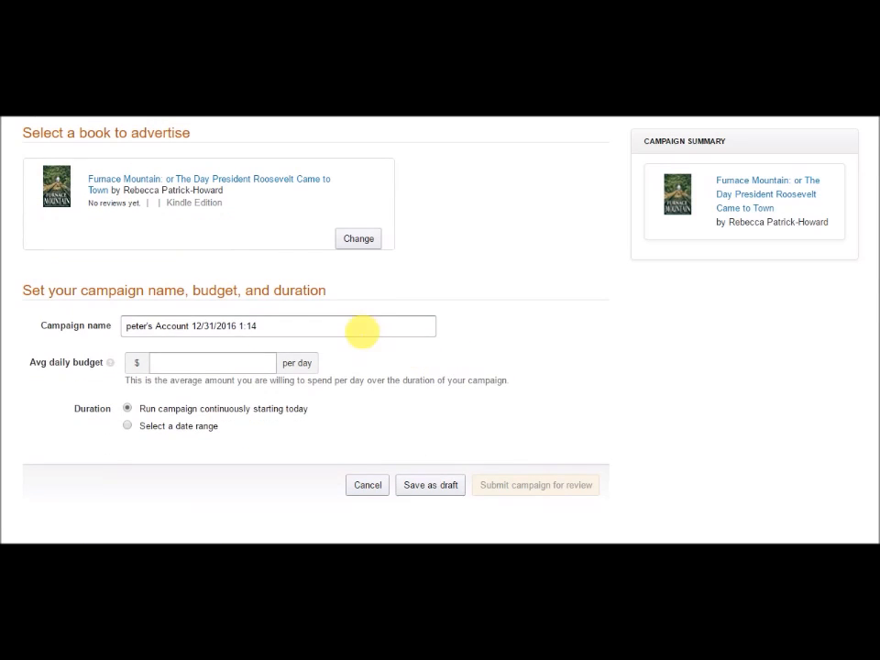
left_click_drag(263, 325, 123, 327)
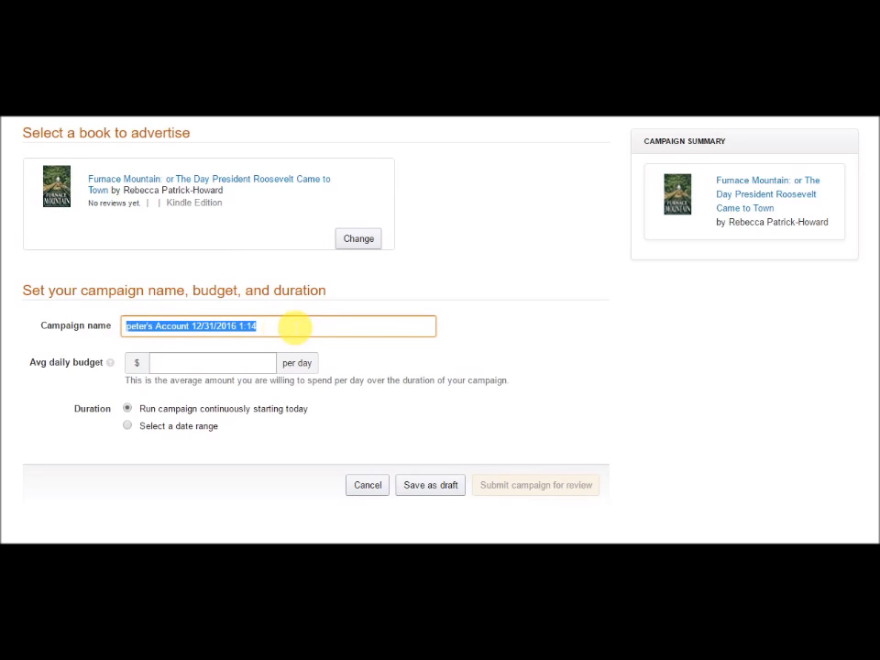
type("Furnace M")
key("BackSpace")
type("1")
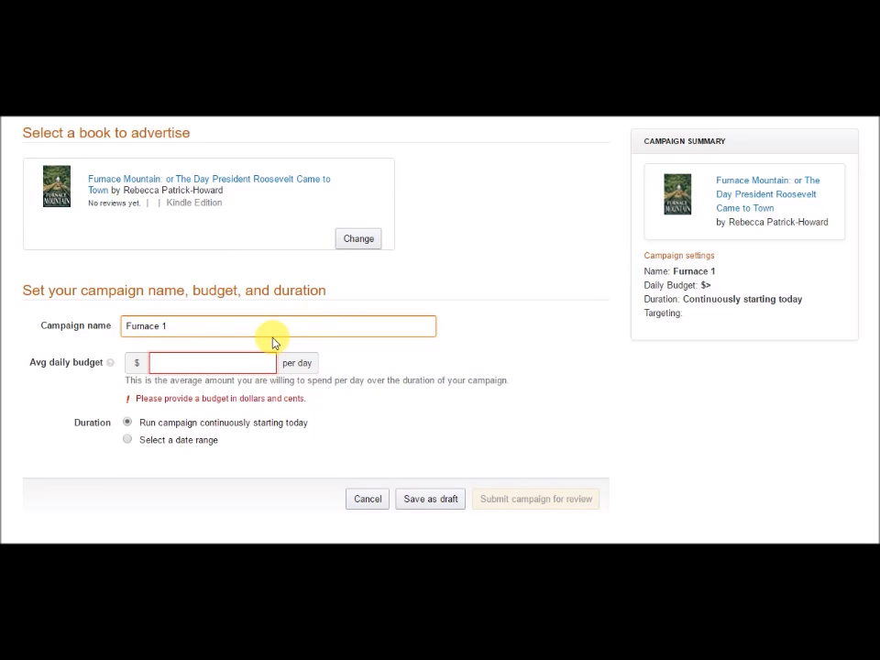
Step: Try average daily budgets of $1 and $4 for the campaign, ending on $1.00
scroll(266, 347, "down", 1)
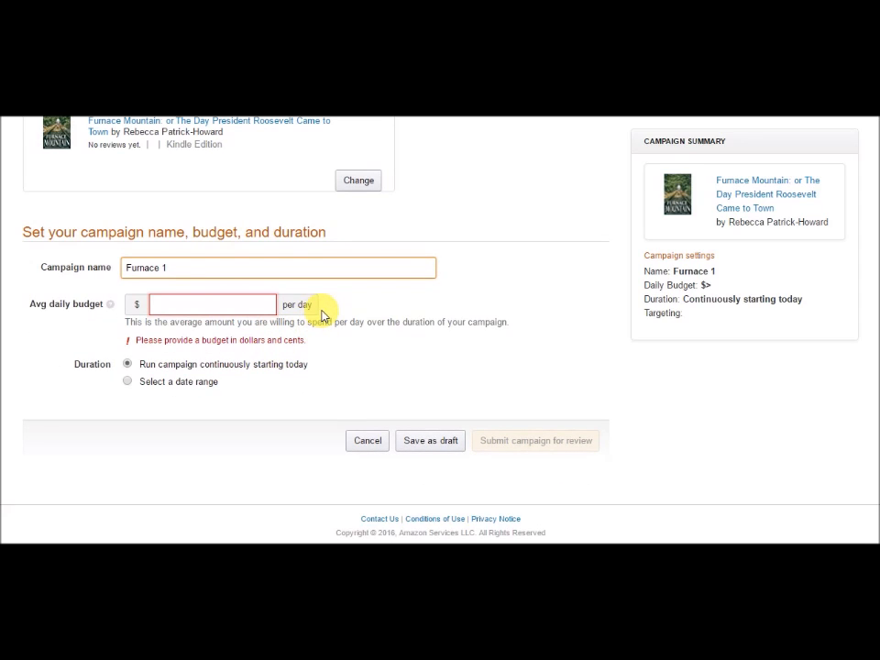
left_click(255, 304)
type("1")
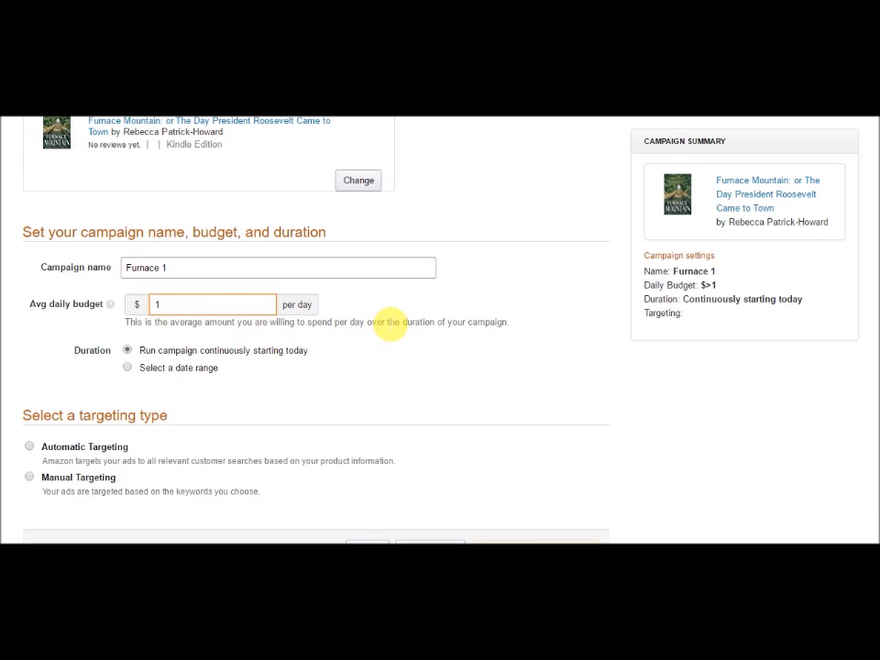
left_click_drag(151, 305, 260, 327)
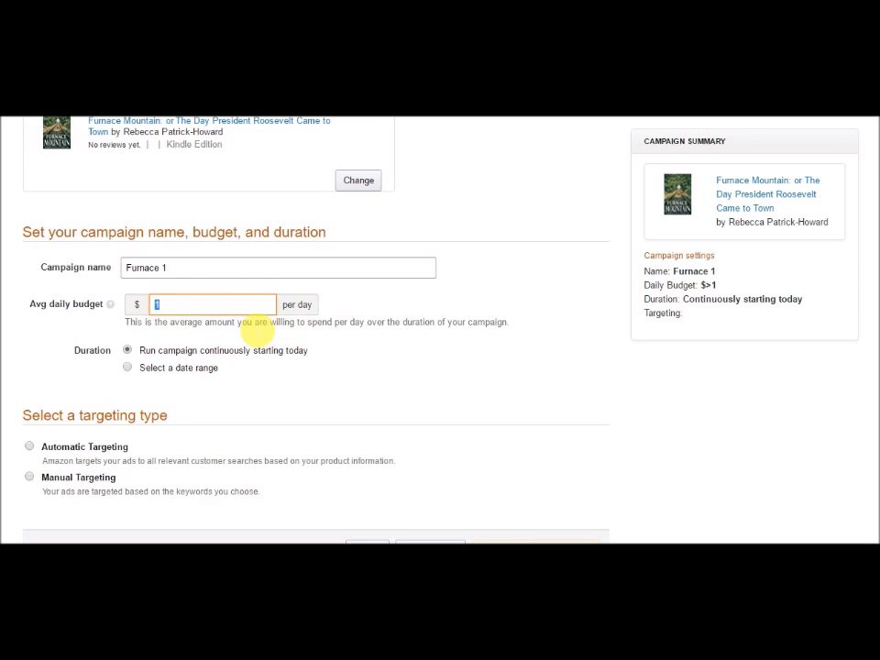
type("4")
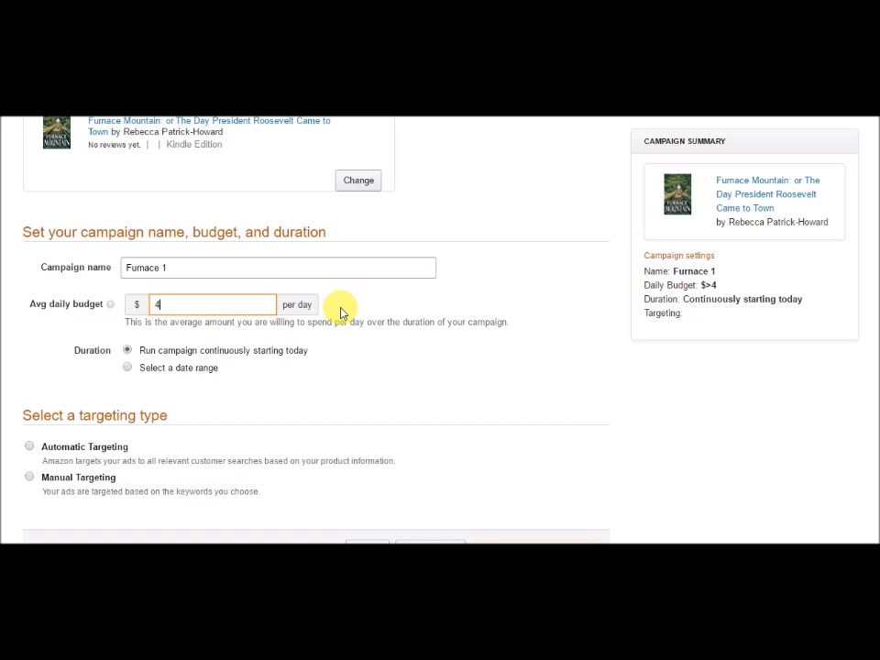
left_click_drag(158, 306, 147, 311)
type("1")
left_click(410, 377)
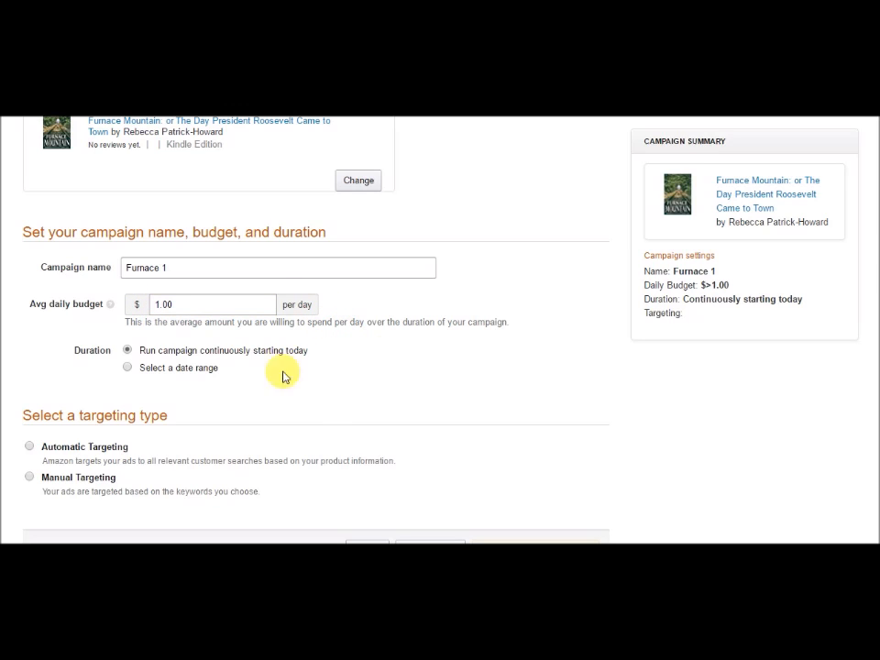
Step: Set the campaign's average daily budget to $3.00
double_click(162, 304)
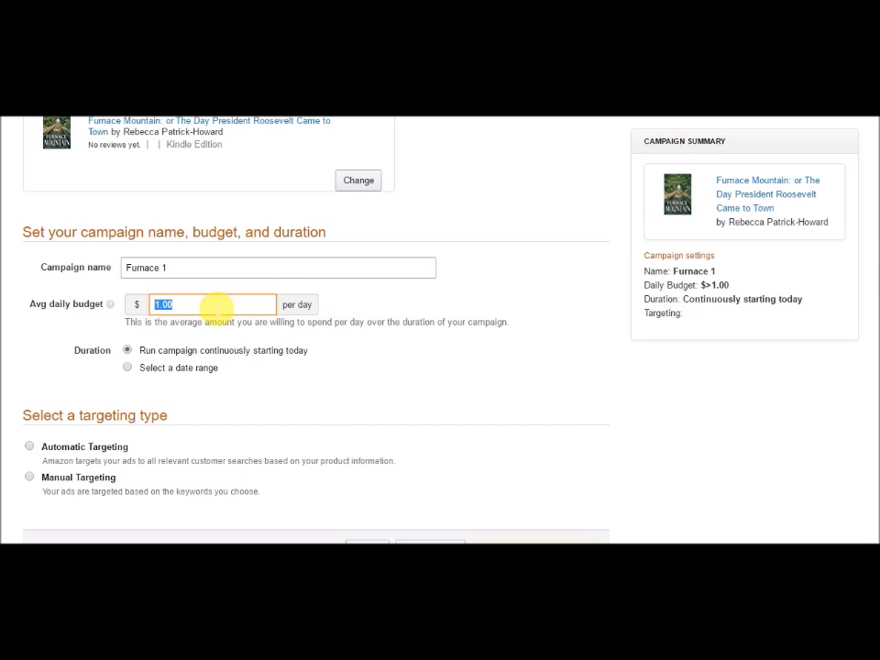
type("3")
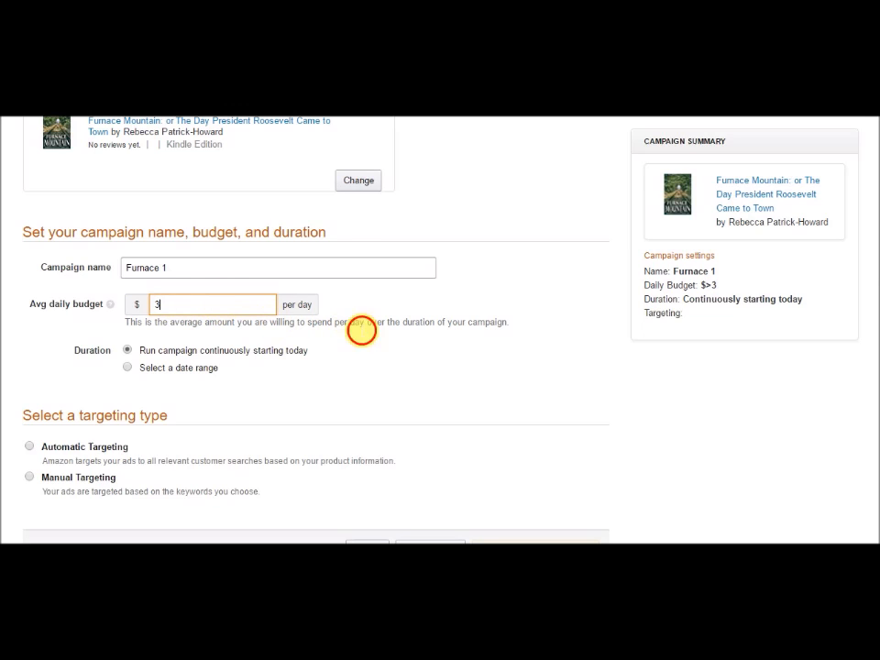
left_click(268, 346)
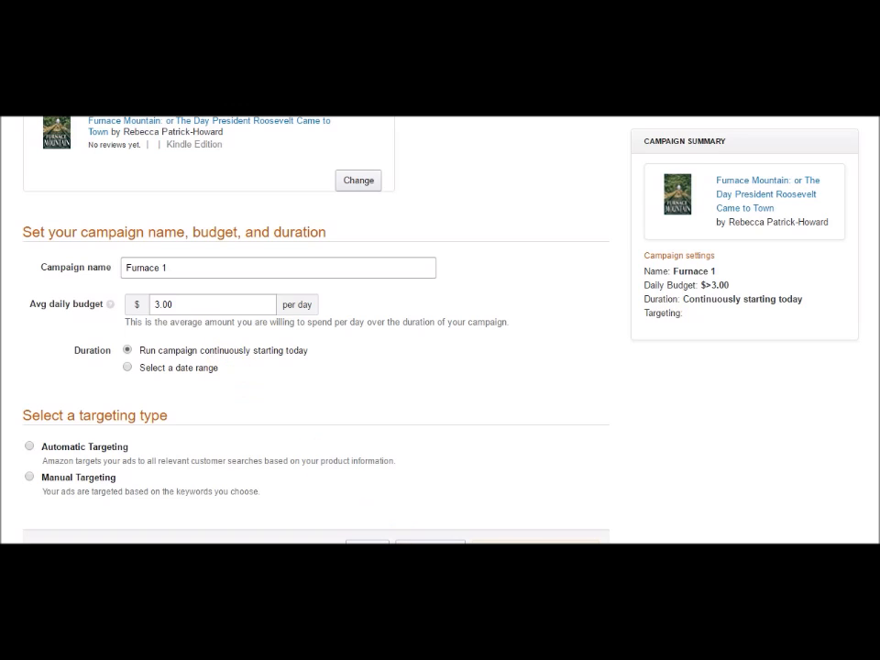
Step: Try a date range starting 01/01/2017, browse the end dates, and return the duration to running continuously starting today
left_click(127, 367)
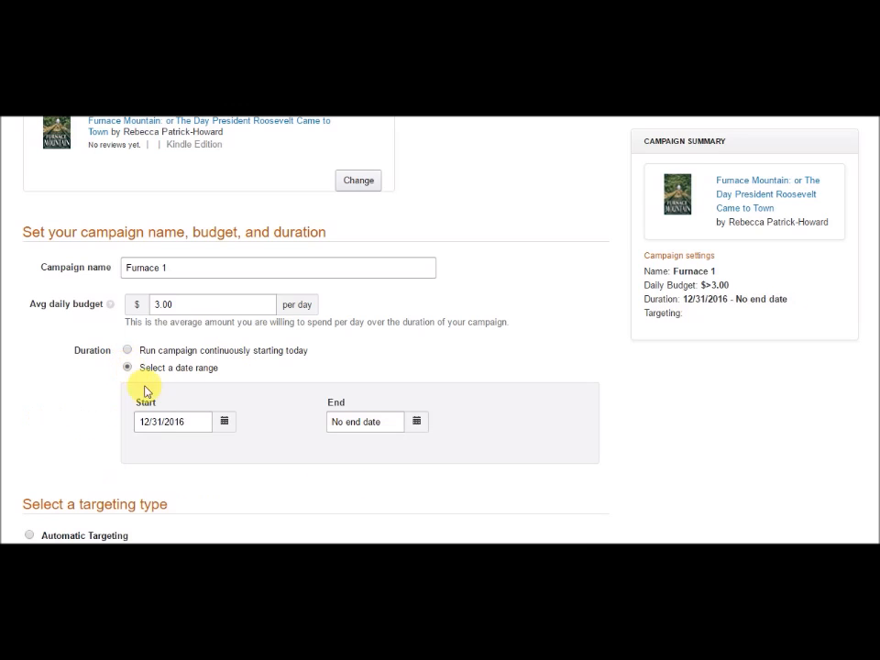
left_click(224, 423)
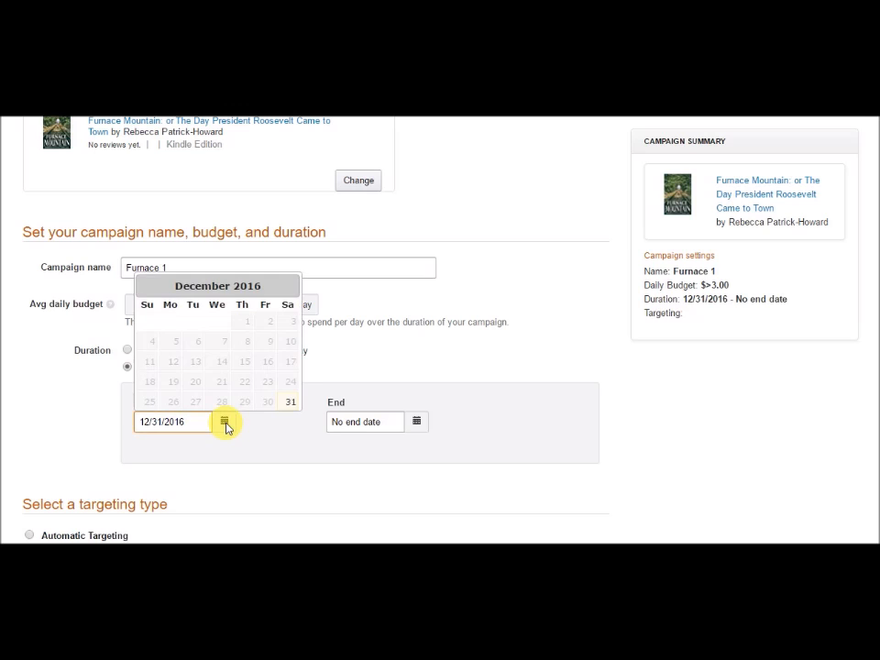
left_click(290, 286)
left_click(154, 323)
left_click(416, 421)
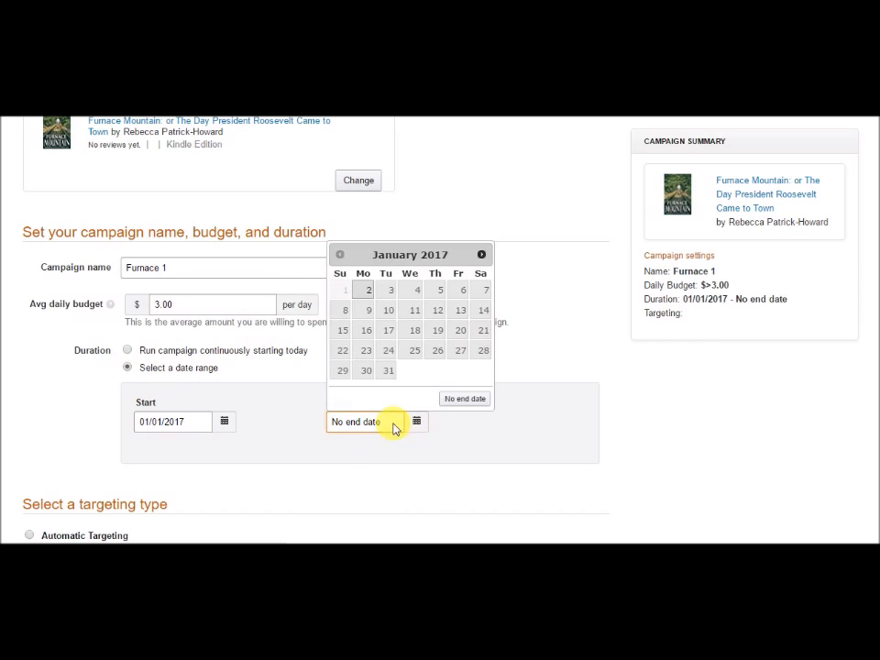
left_click(481, 255)
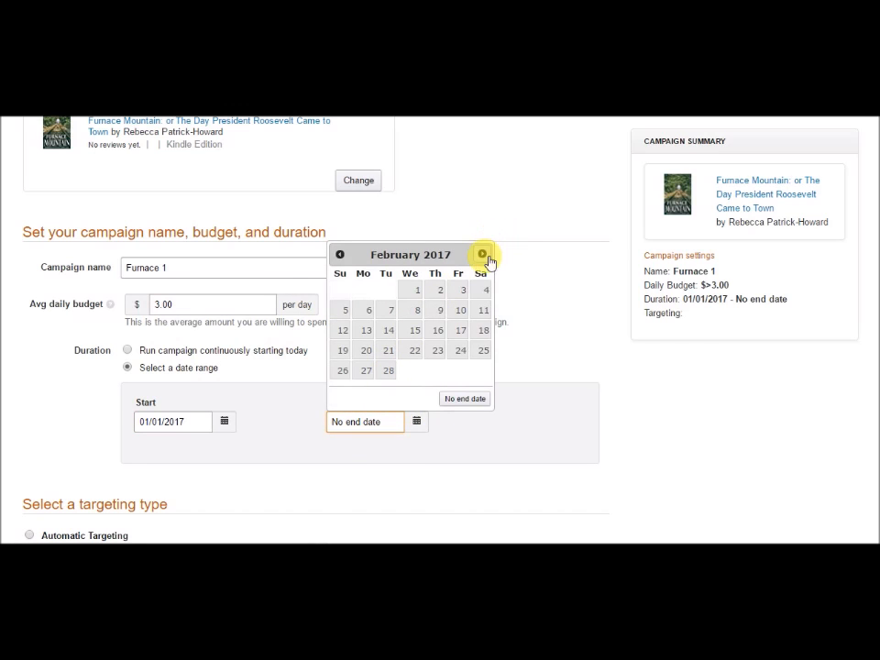
left_click(339, 254)
left_click(128, 350)
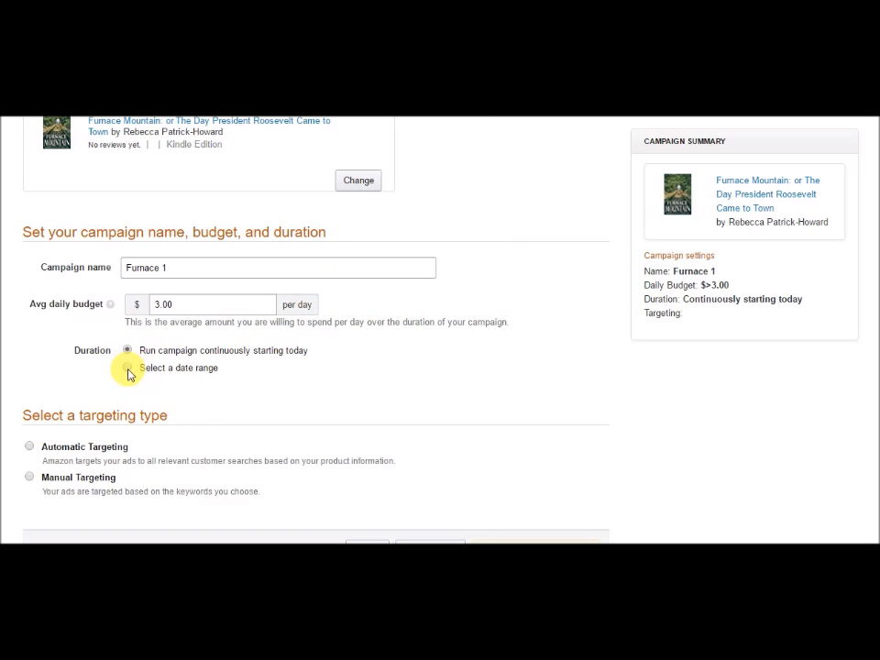
Step: Choose Manual Targeting as the campaign's targeting type
scroll(355, 440, "down", 1)
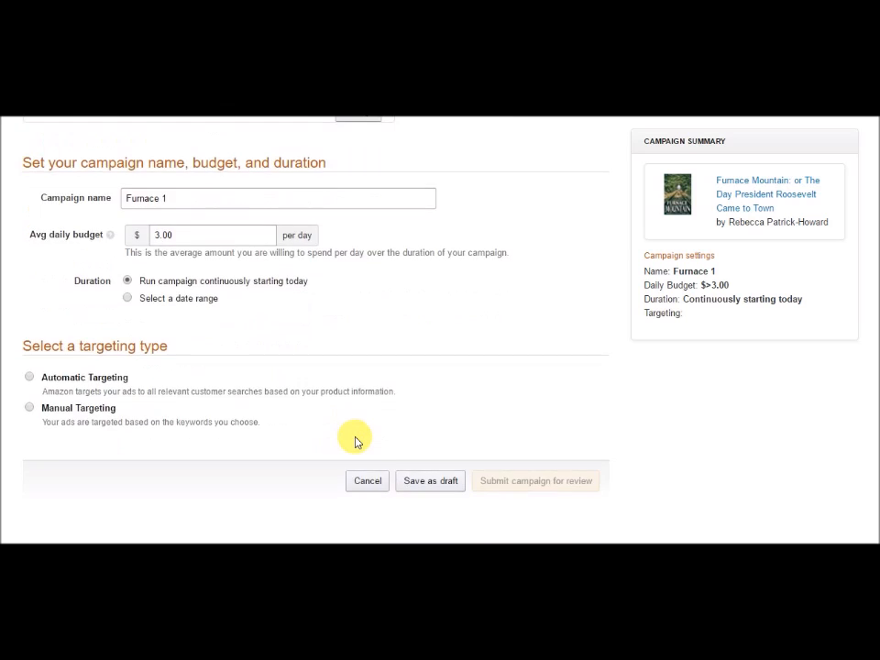
scroll(353, 440, "down", 1)
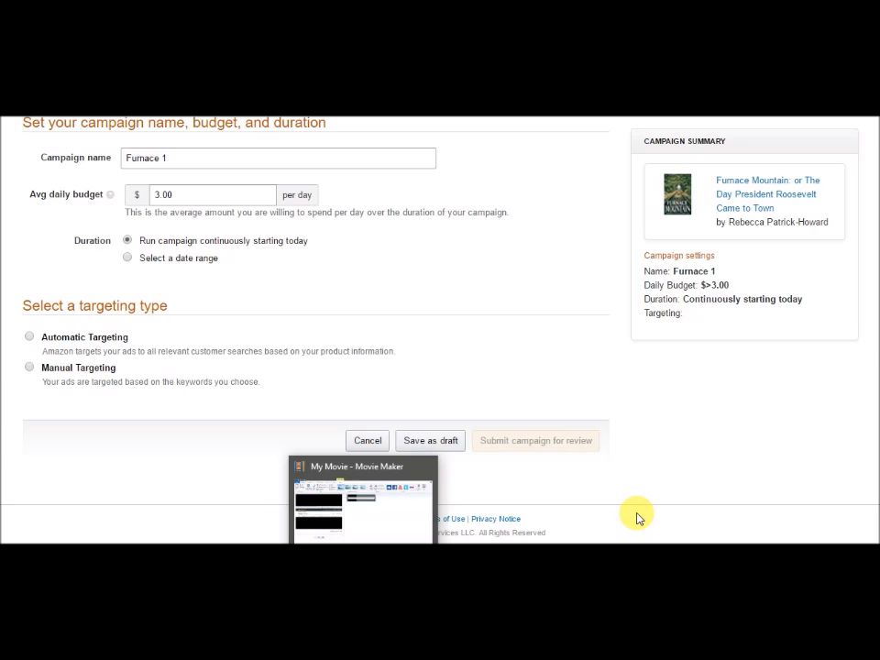
left_click(29, 367)
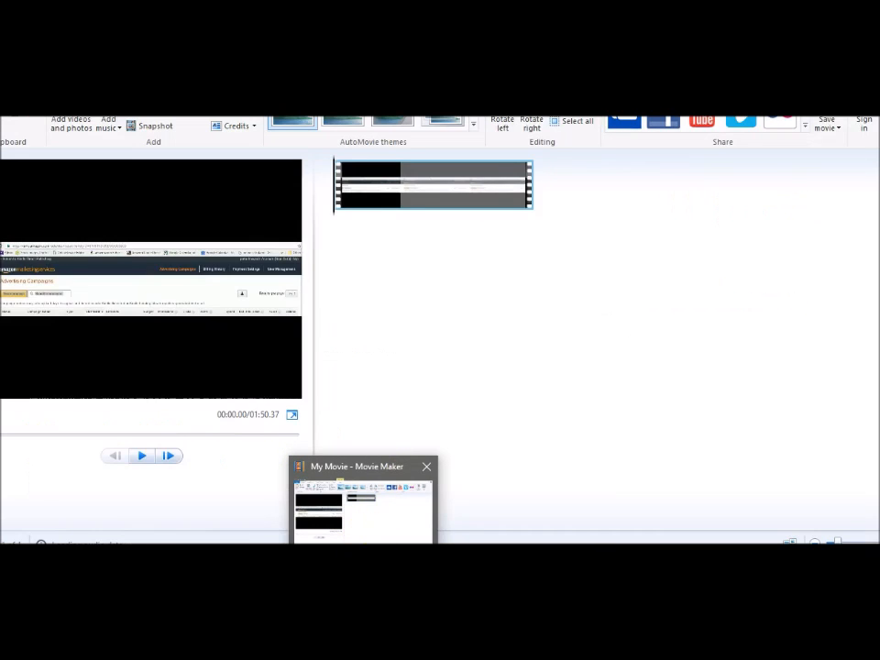
left_click(385, 513)
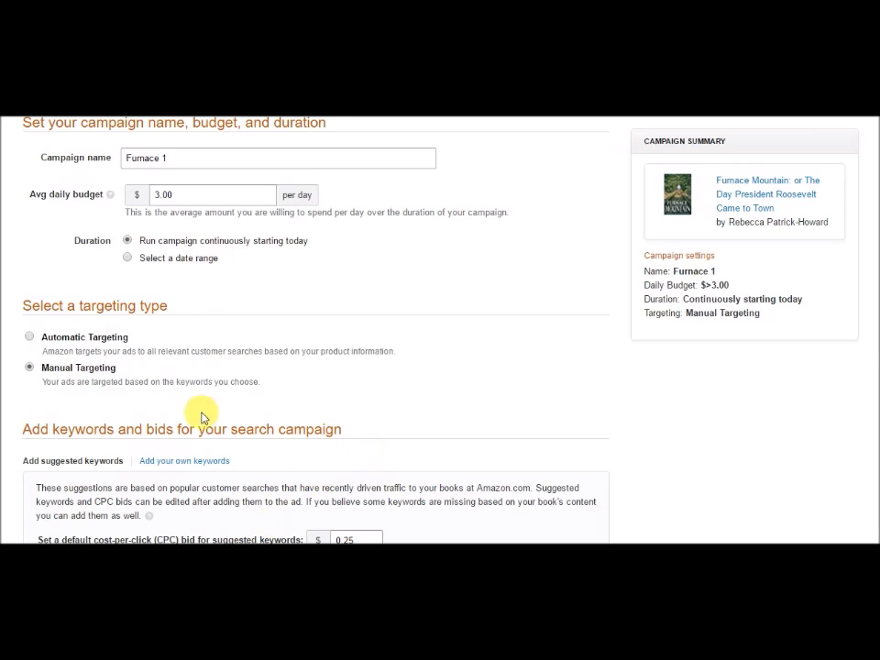
Step: Examine the default cost-per-click bid and the full list of suggested keywords with their match types
scroll(345, 458, "down", 1)
scroll(348, 449, "down", 1)
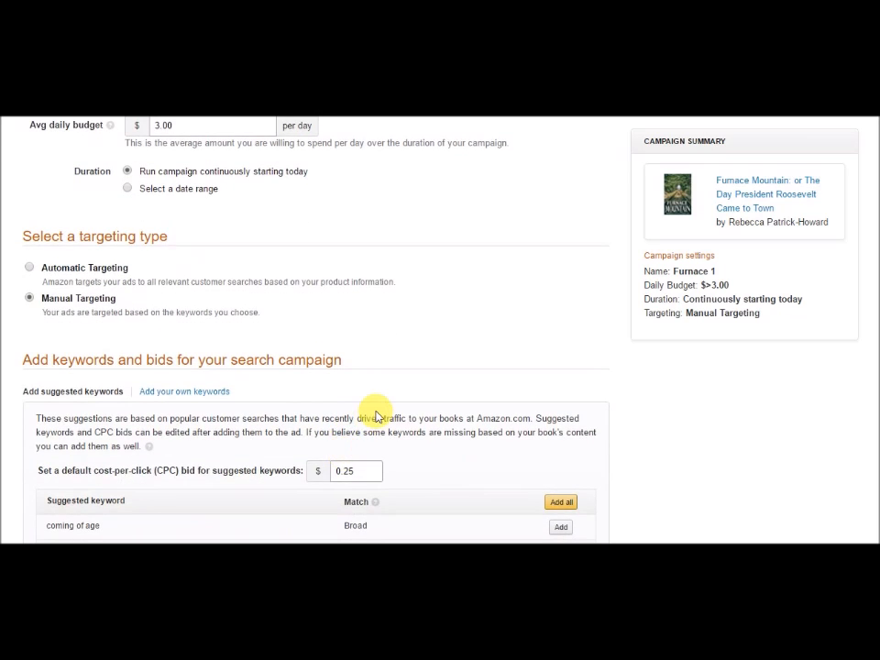
scroll(377, 415, "down", 1)
scroll(371, 414, "down", 1)
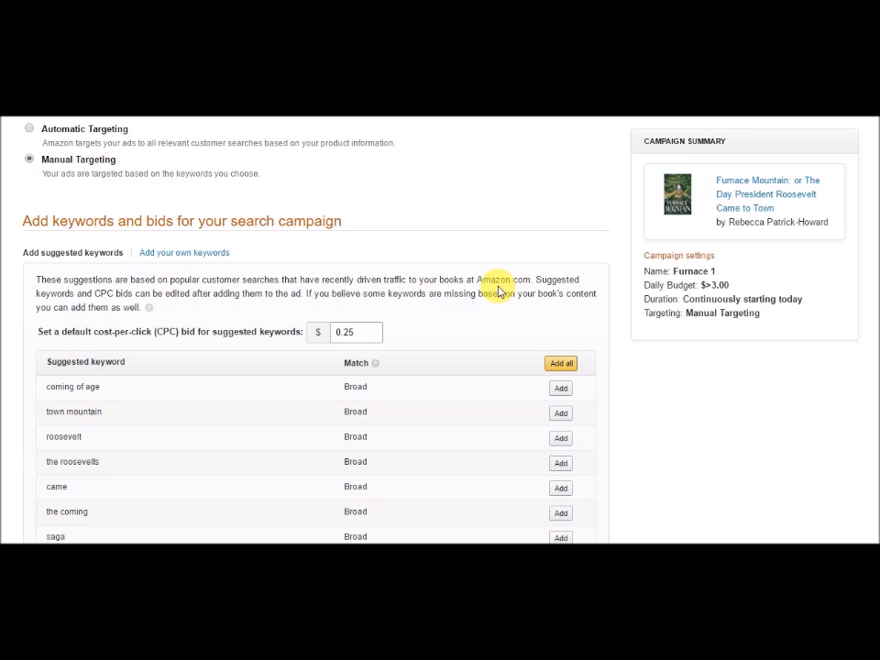
scroll(497, 292, "down", 1)
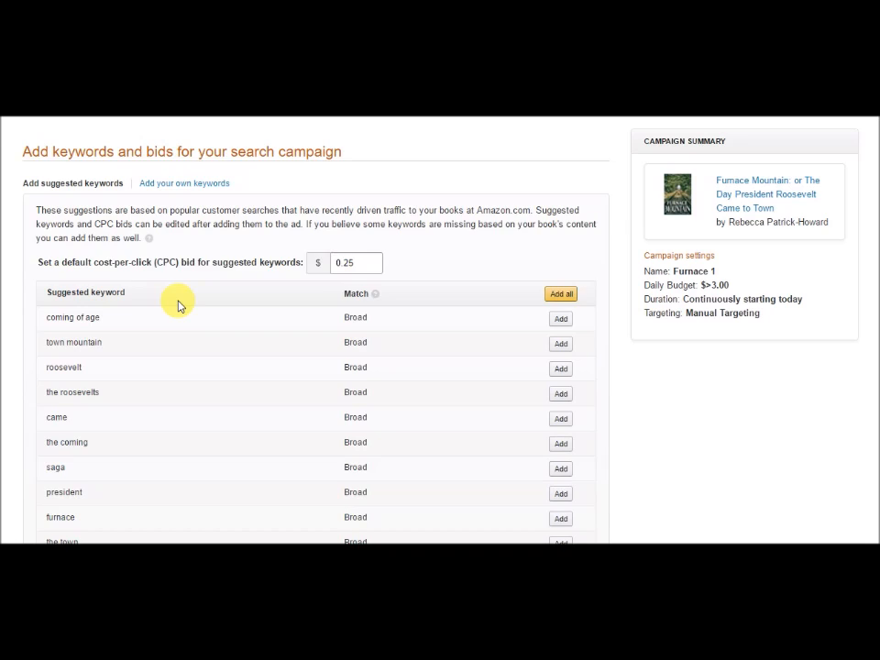
scroll(178, 305, "down", 1)
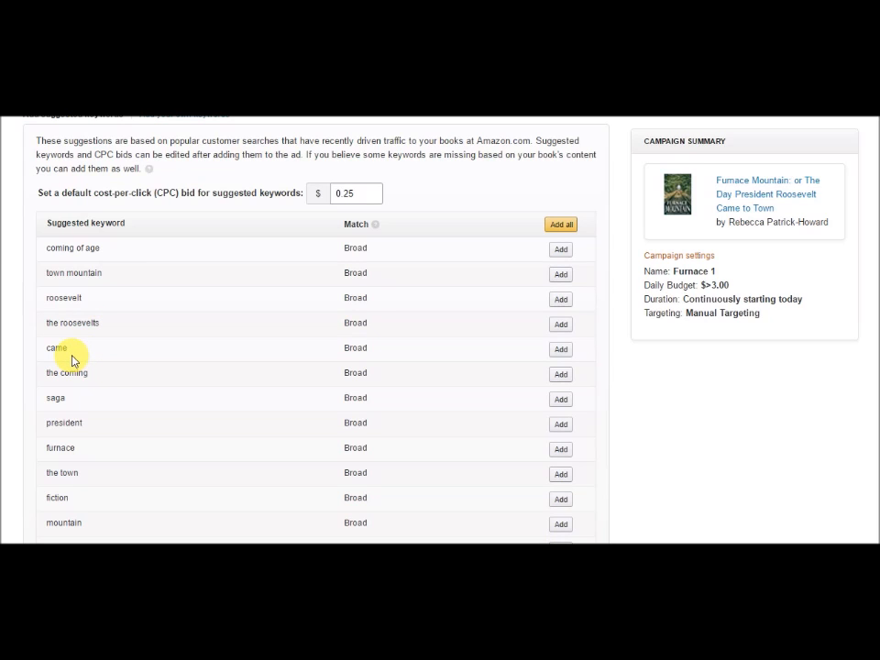
scroll(184, 396, "down", 1)
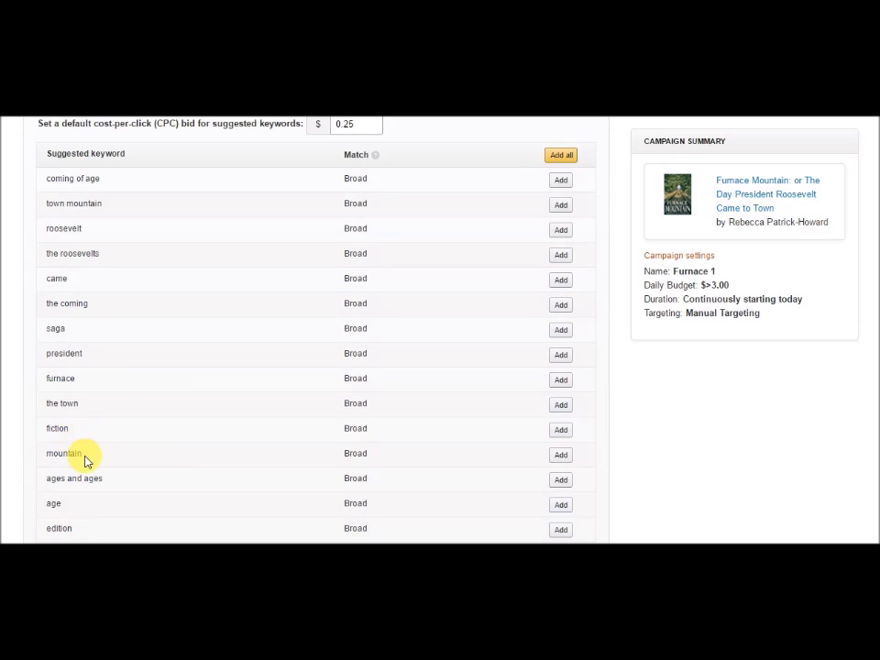
scroll(110, 469, "down", 1)
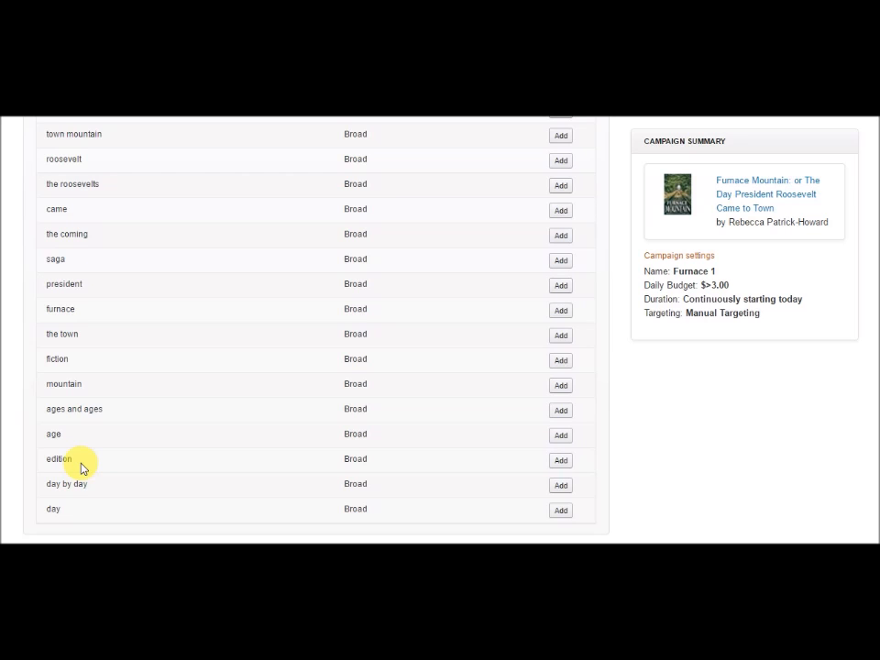
scroll(149, 424, "up", 2)
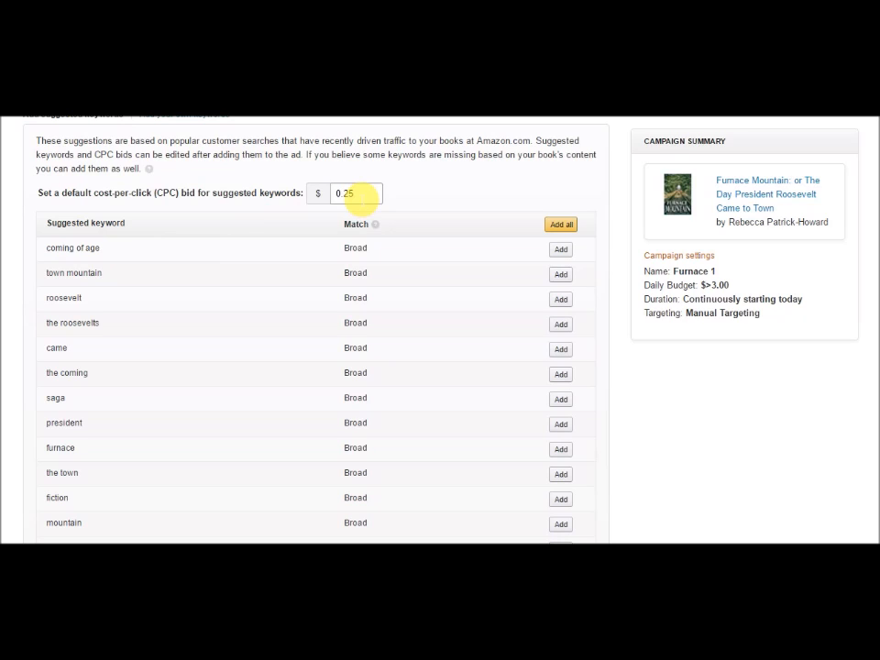
Step: Set the default cost-per-click bid for suggested keywords to $0.10 and add all suggested keywords to the campaign
double_click(348, 193)
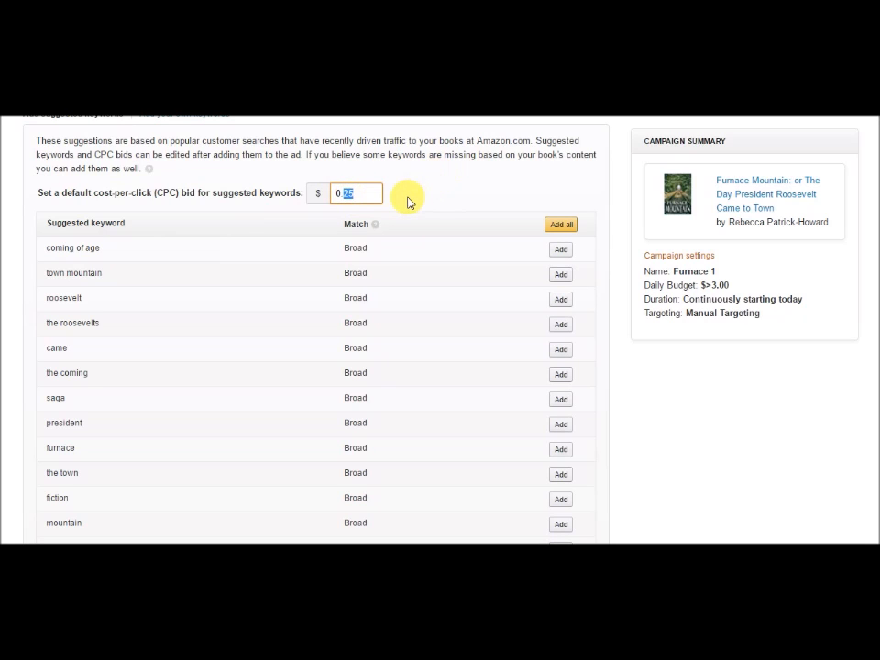
type("10")
left_click(561, 250)
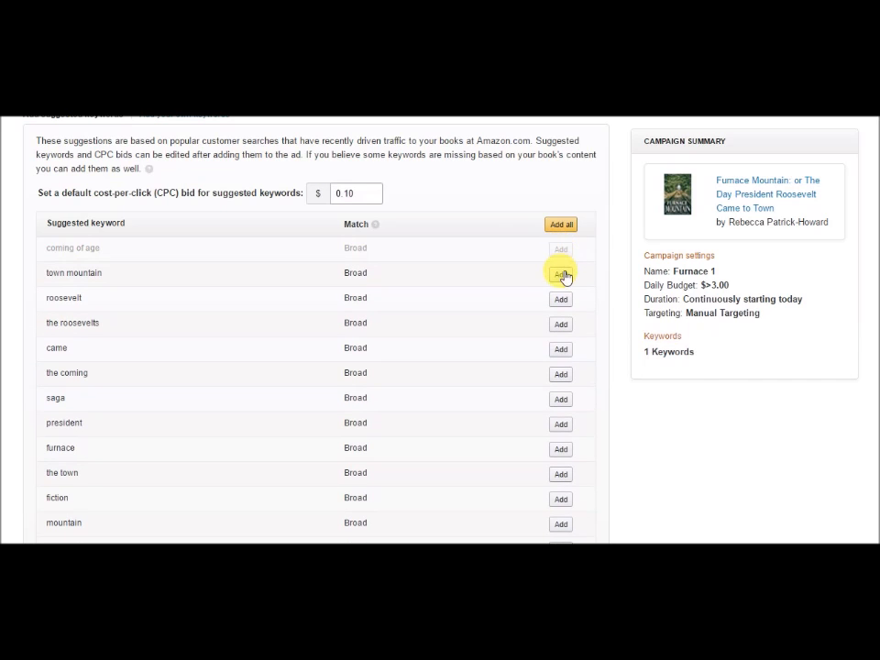
left_click(562, 274)
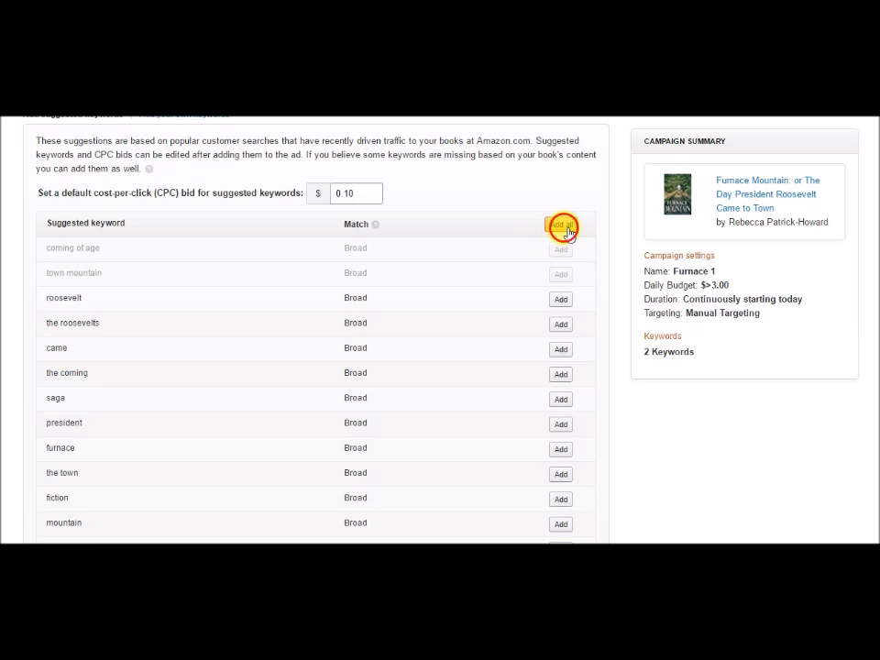
left_click(561, 225)
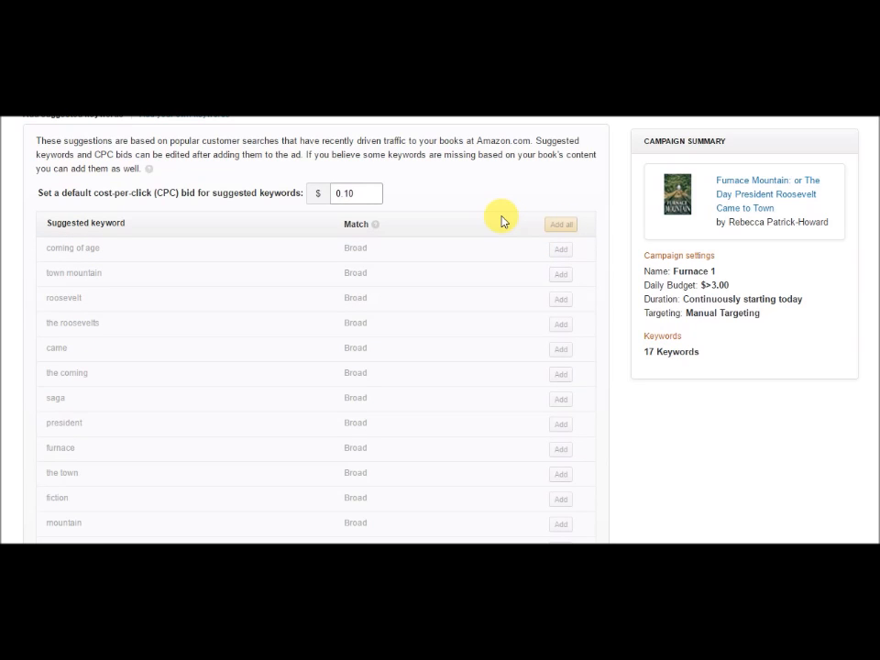
Step: Review the list of added keywords with their match types and cost-per-click bids
scroll(316, 330, "down", 5)
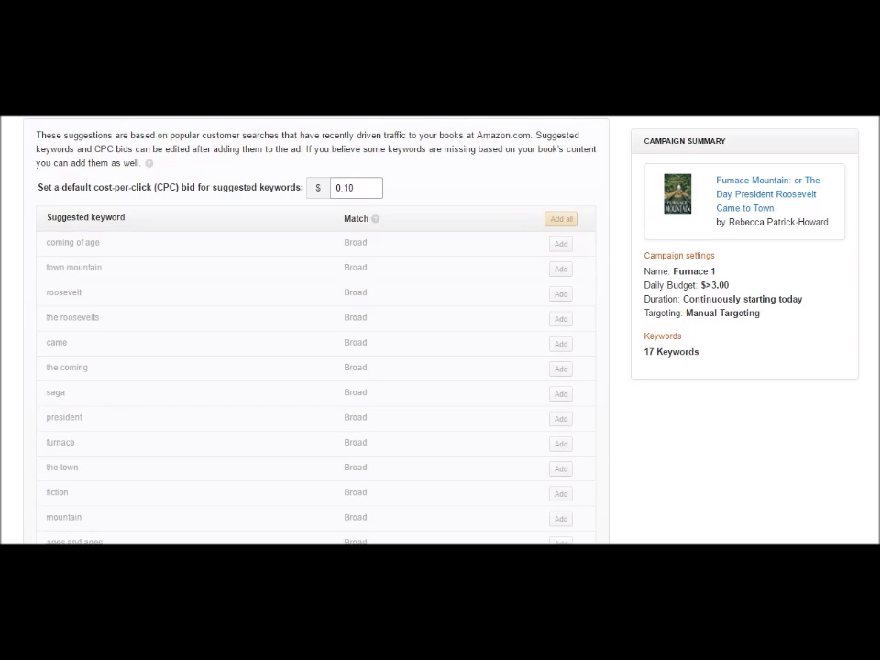
scroll(316, 330, "down", 1)
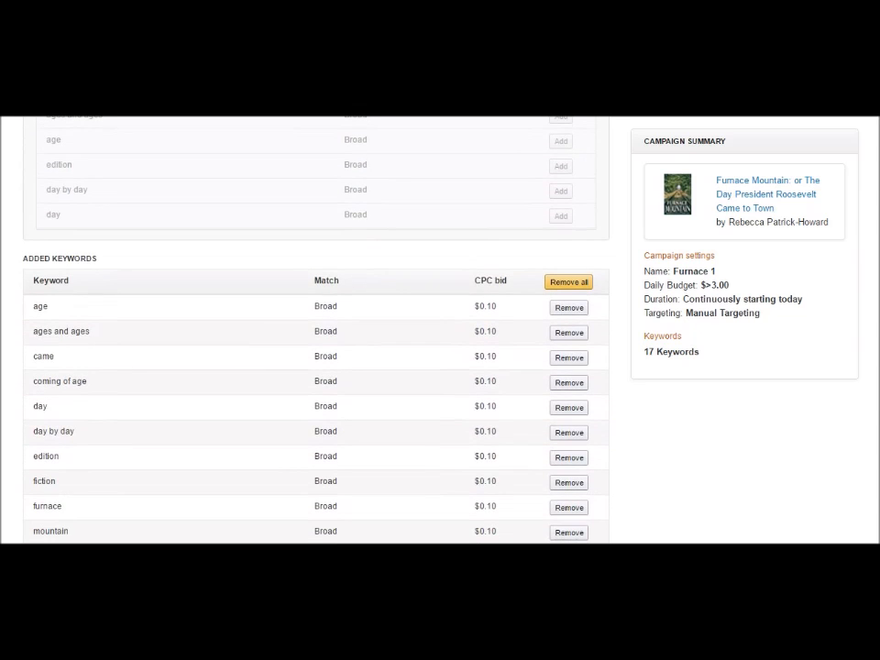
scroll(316, 330, "down", 1)
scroll(316, 330, "down", 2)
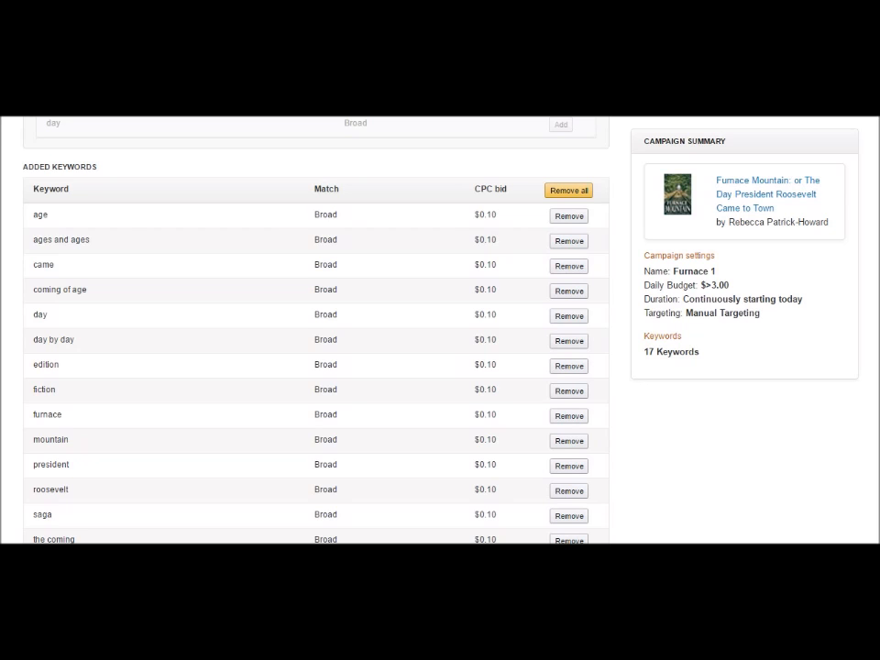
scroll(315, 330, "down", 1)
scroll(315, 330, "down", 2)
scroll(315, 330, "up", 6)
scroll(315, 330, "up", 5)
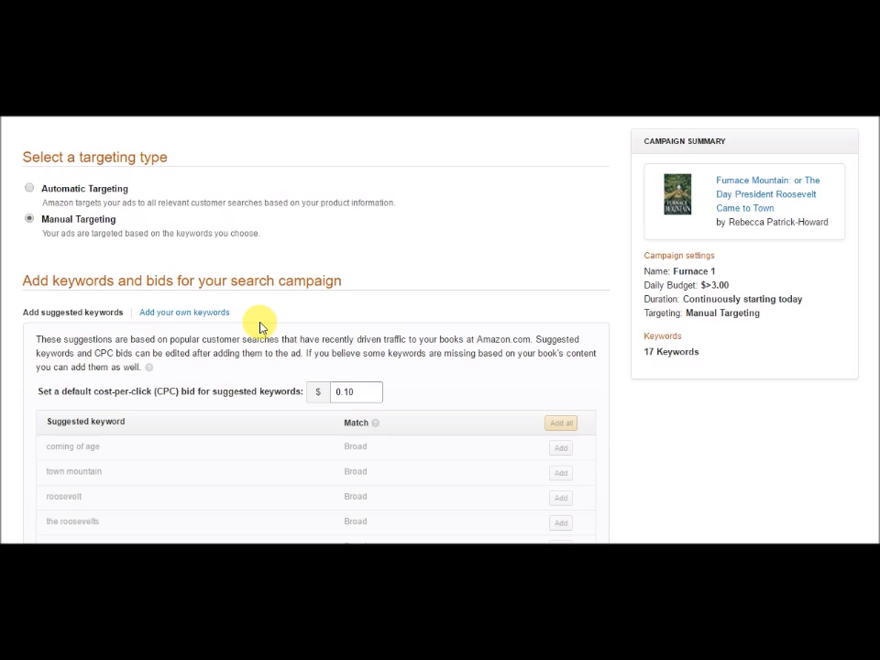
Step: Add the custom keyword "kentucky fiction" with a cost-per-click bid of $0.10
left_click(204, 316)
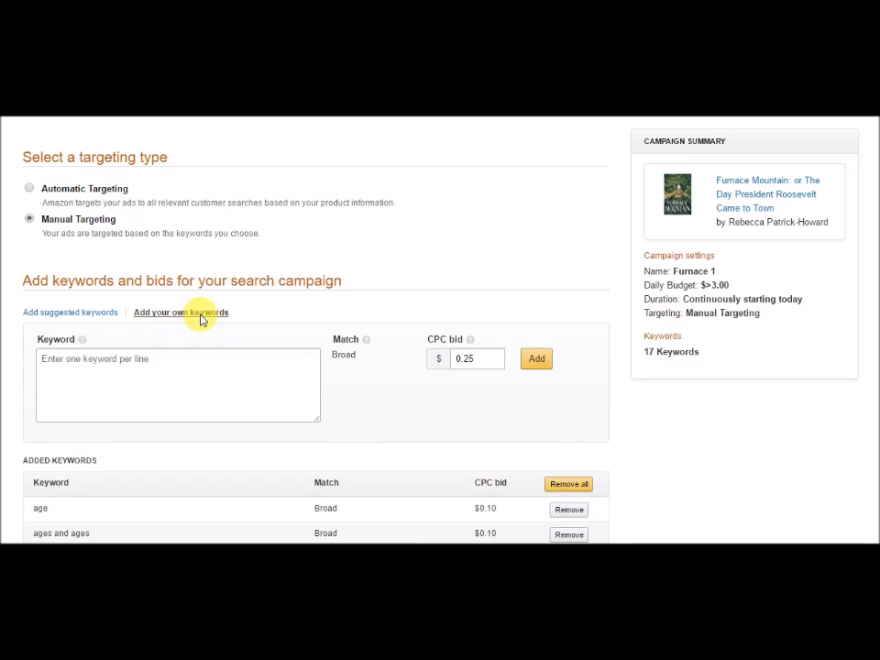
scroll(228, 328, "down", 1)
left_click(191, 310)
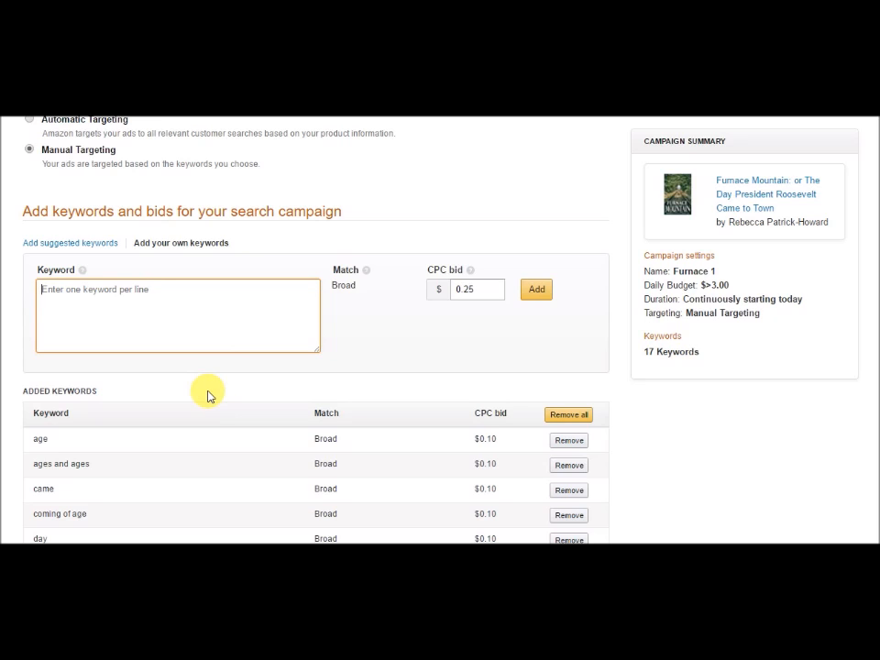
type("kentucky fiction")
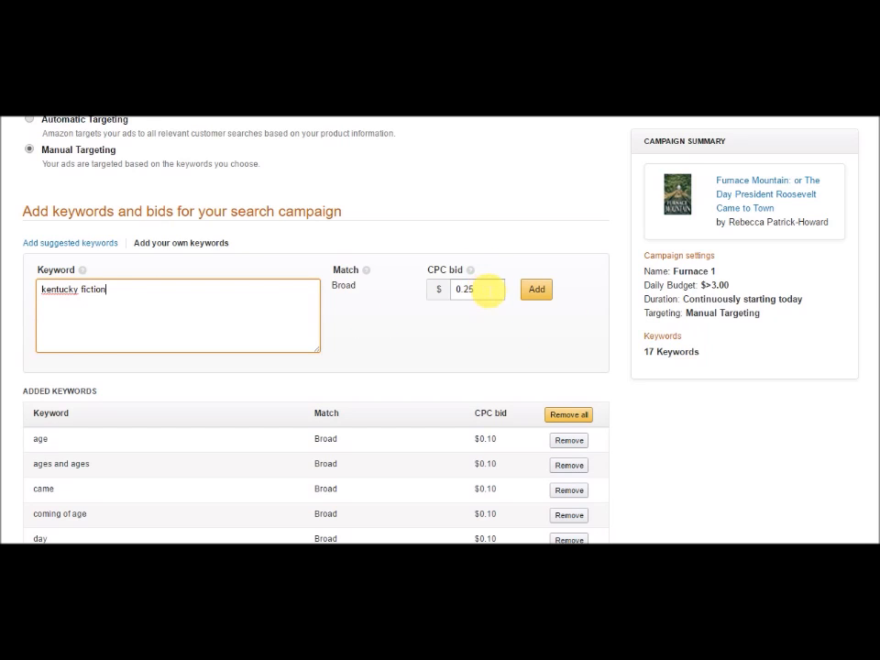
left_click_drag(476, 291, 470, 294)
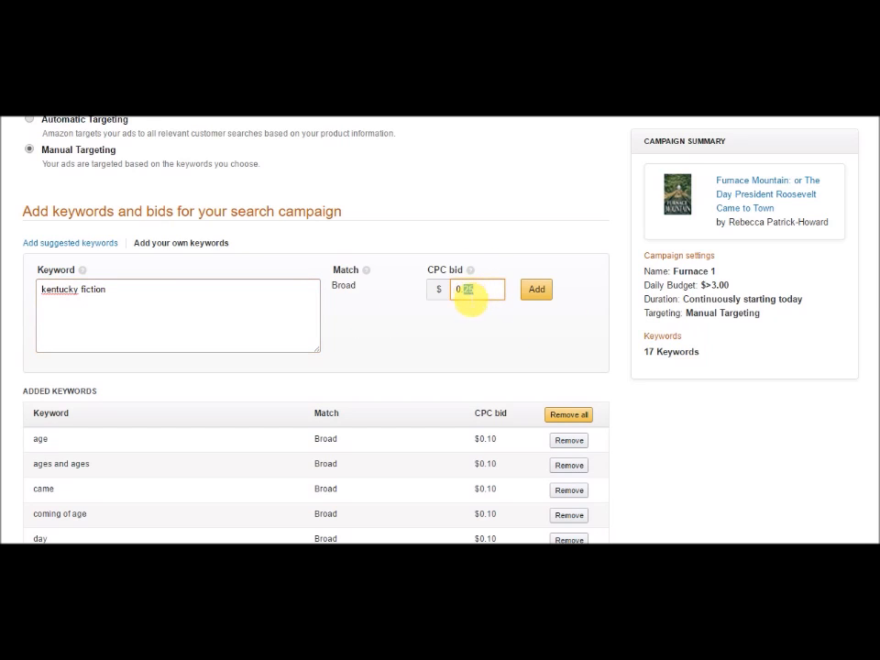
type("10")
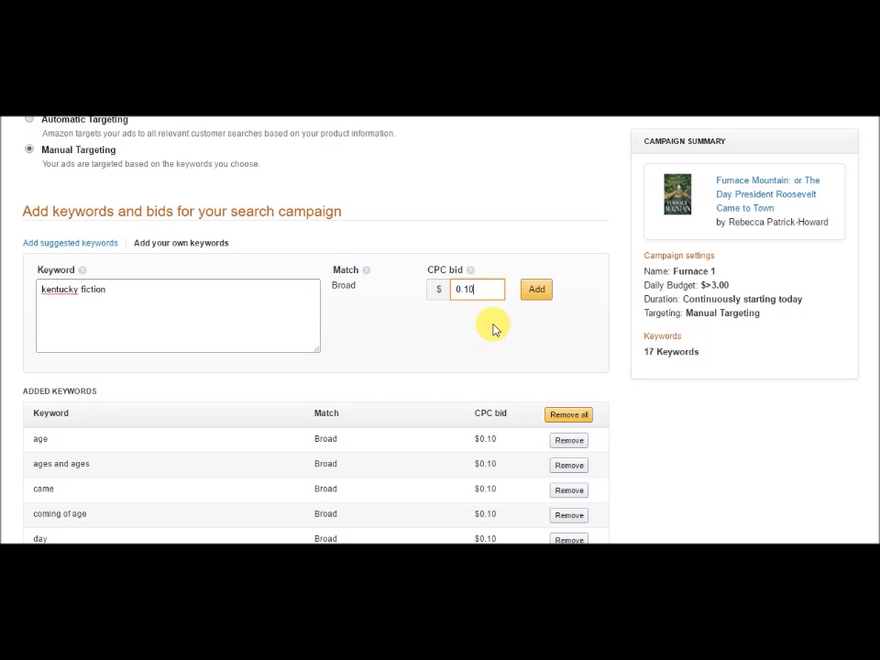
left_click(538, 291)
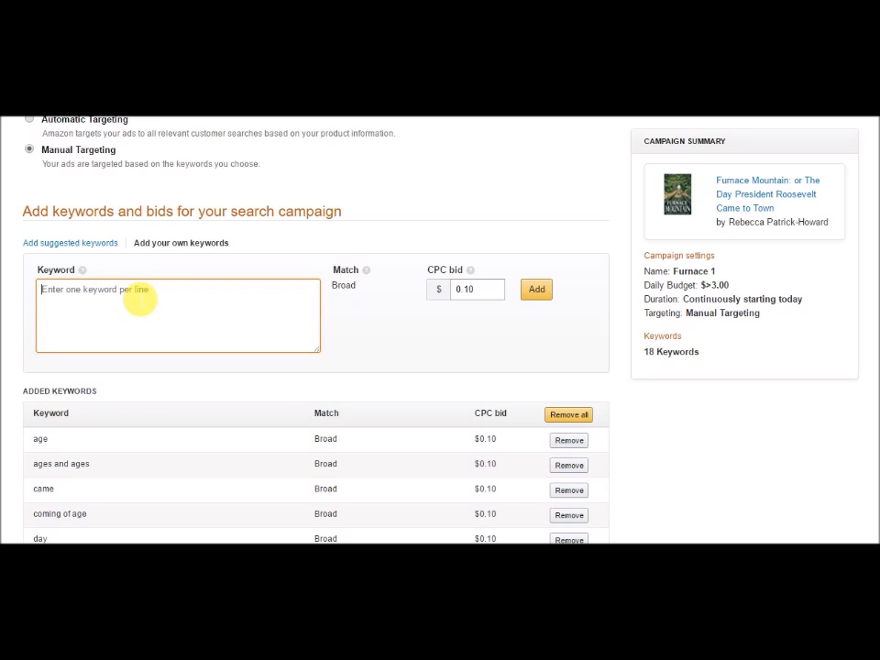
Step: Add "great depression" and "depression fiction" as two more custom keywords
type("great d")
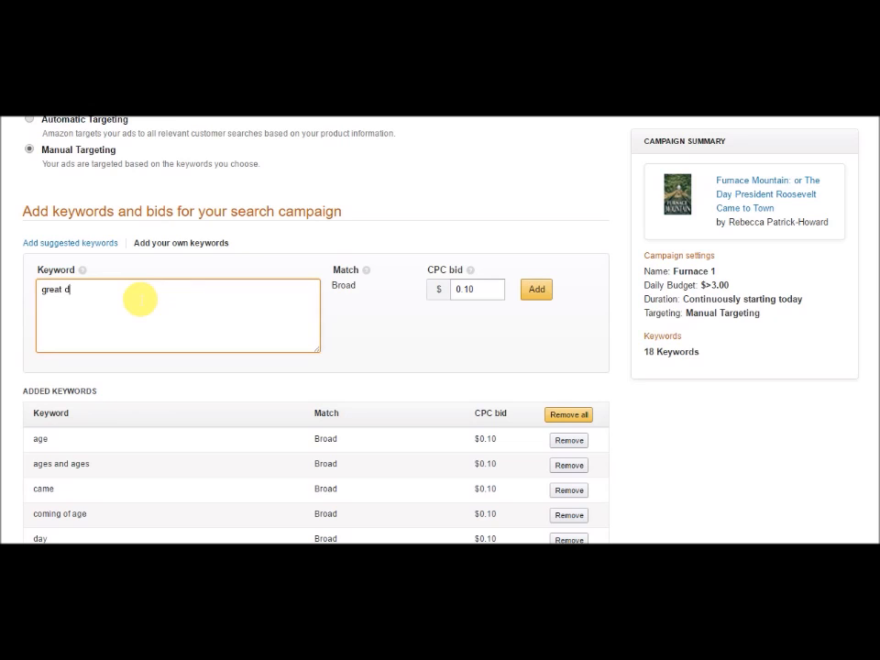
type("epression")
left_click(539, 290)
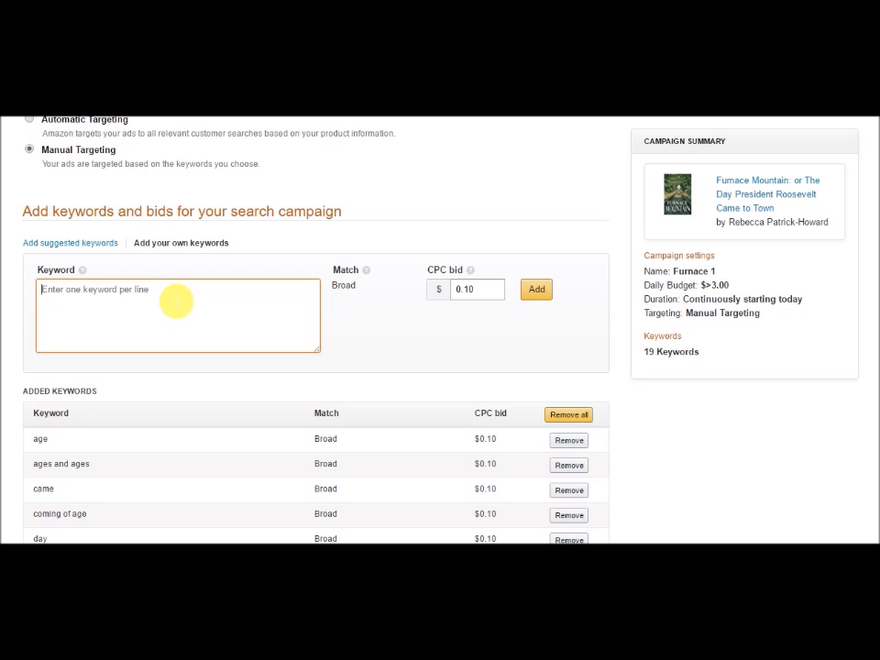
type("de")
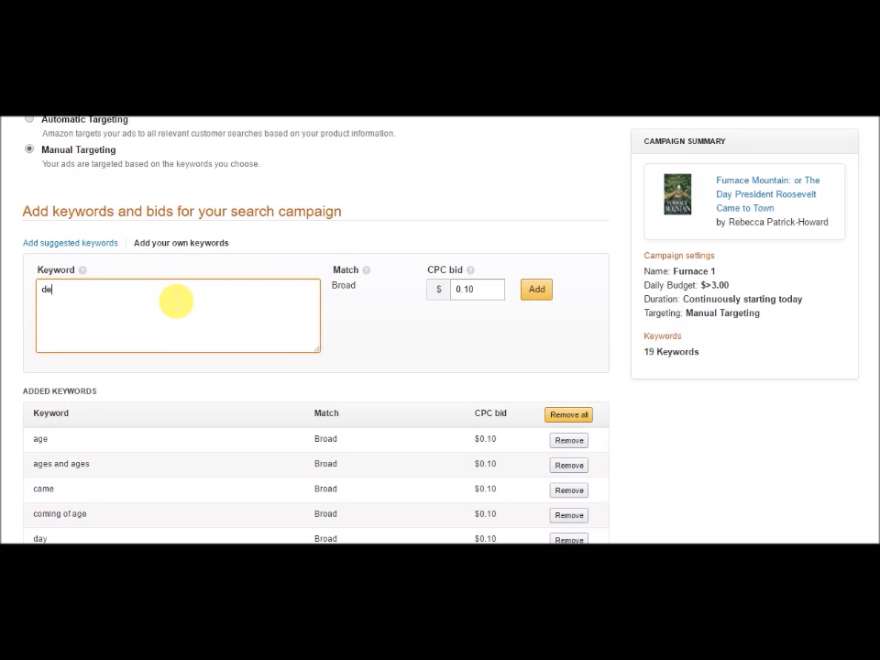
type("pression fiction")
left_click(537, 289)
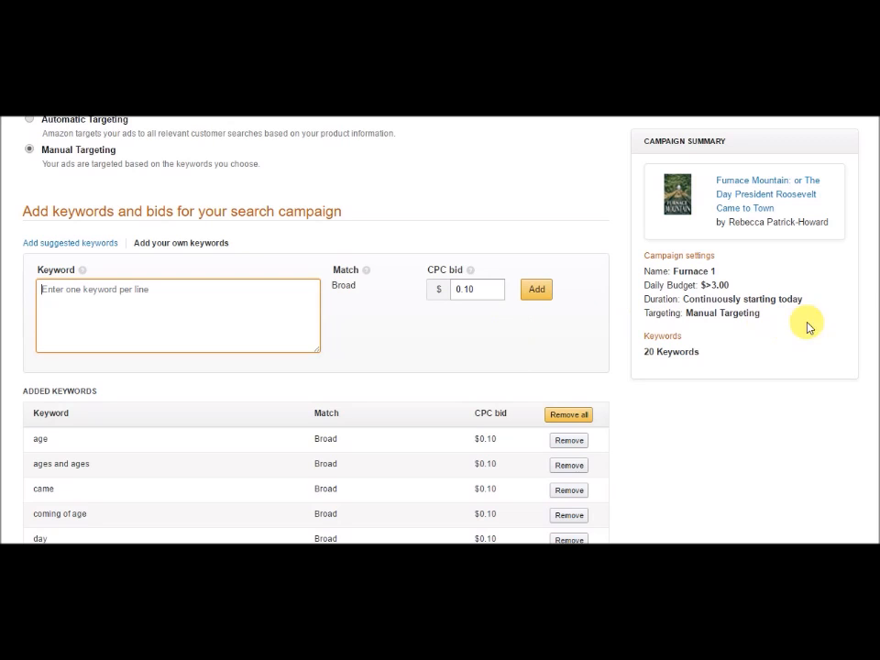
Step: Look over the added keywords, the custom text section and the ad preview down to the submission options
scroll(734, 341, "down", 2)
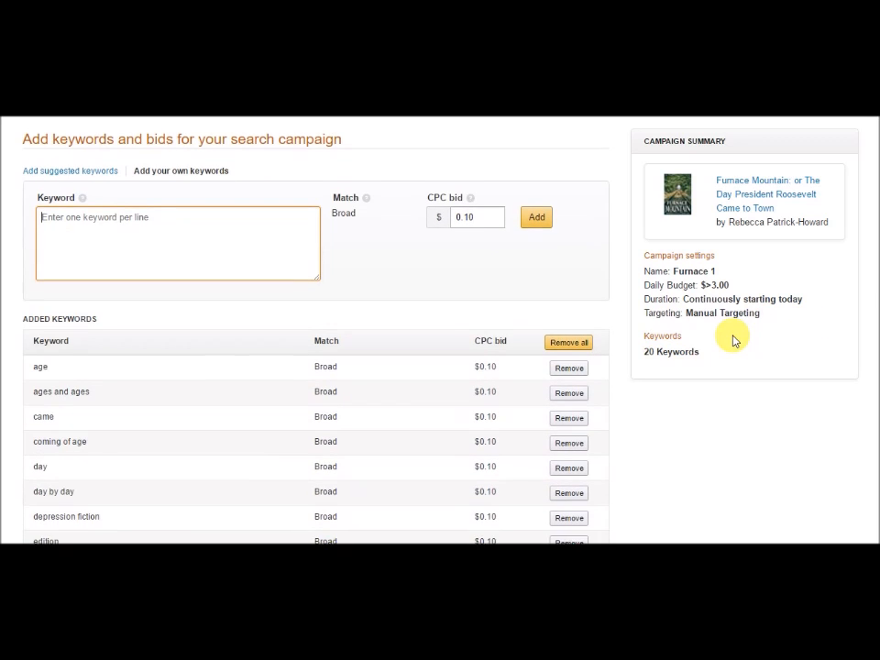
scroll(733, 341, "down", 10)
scroll(734, 341, "down", 2)
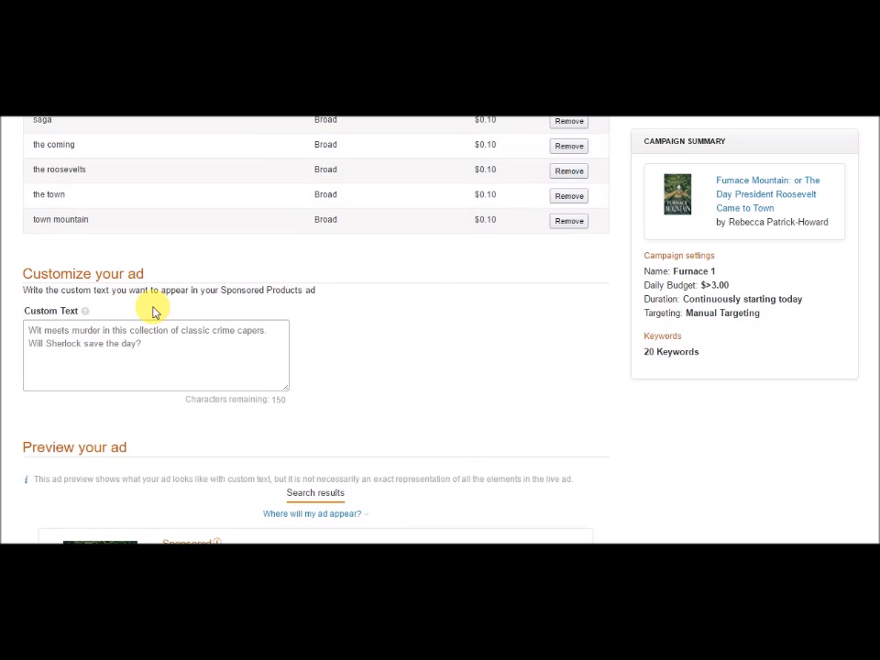
scroll(154, 311, "down", 1)
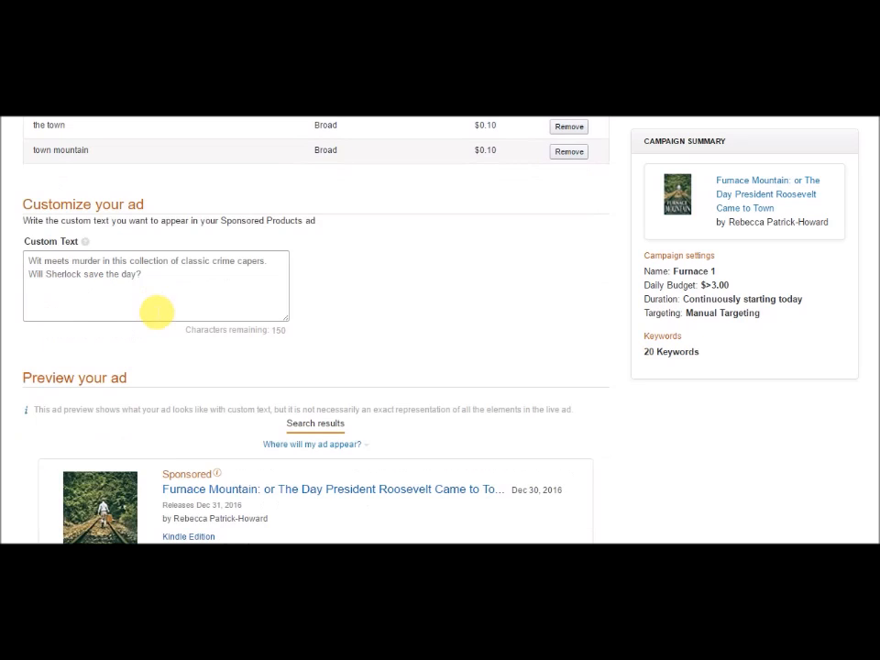
scroll(156, 311, "down", 1)
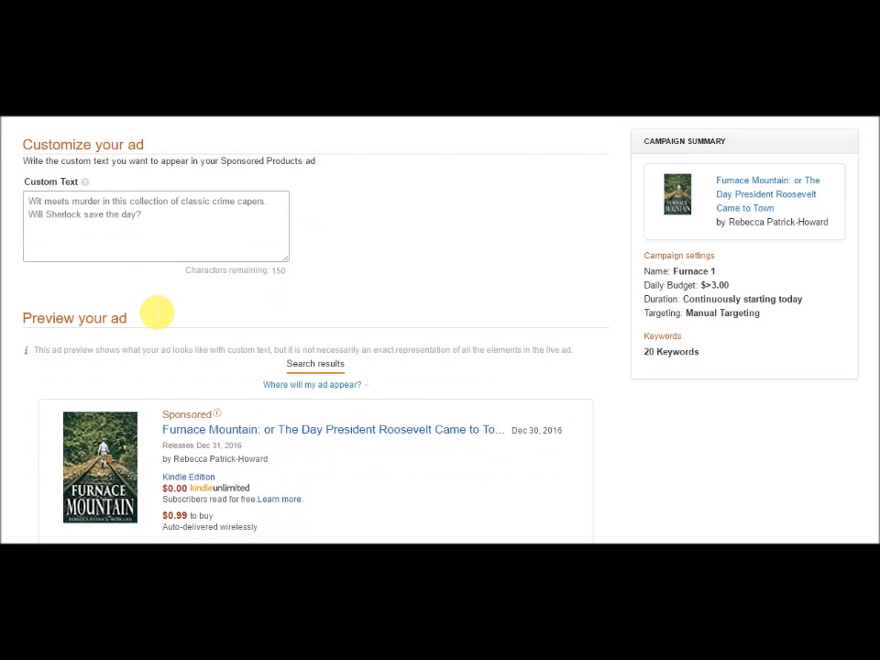
scroll(152, 312, "down", 1)
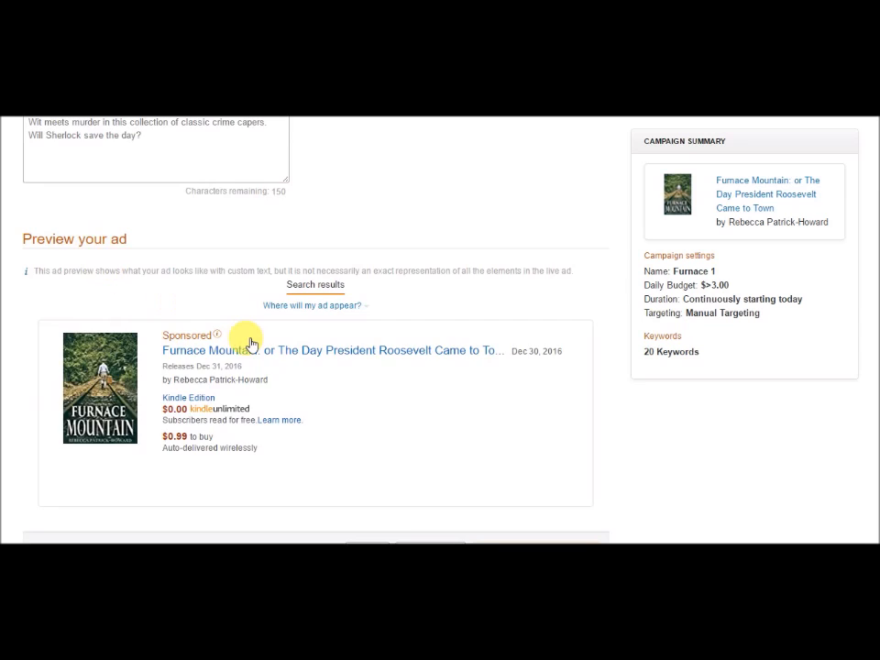
scroll(247, 341, "down", 1)
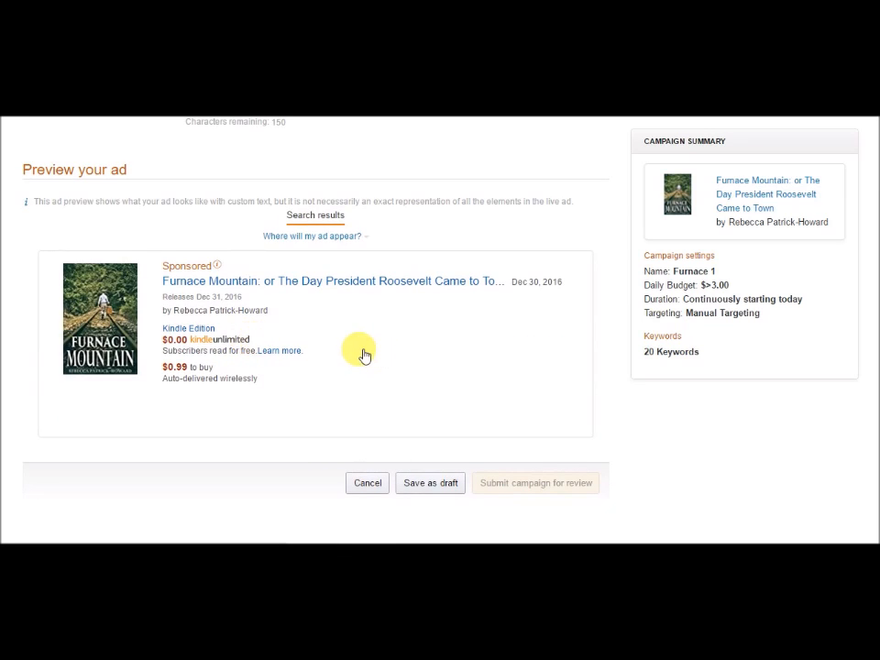
scroll(359, 356, "up", 2)
Step: Enter "A coming of age story set during the Great Depression." as the ad's custom text and refresh the preview
left_click(197, 209)
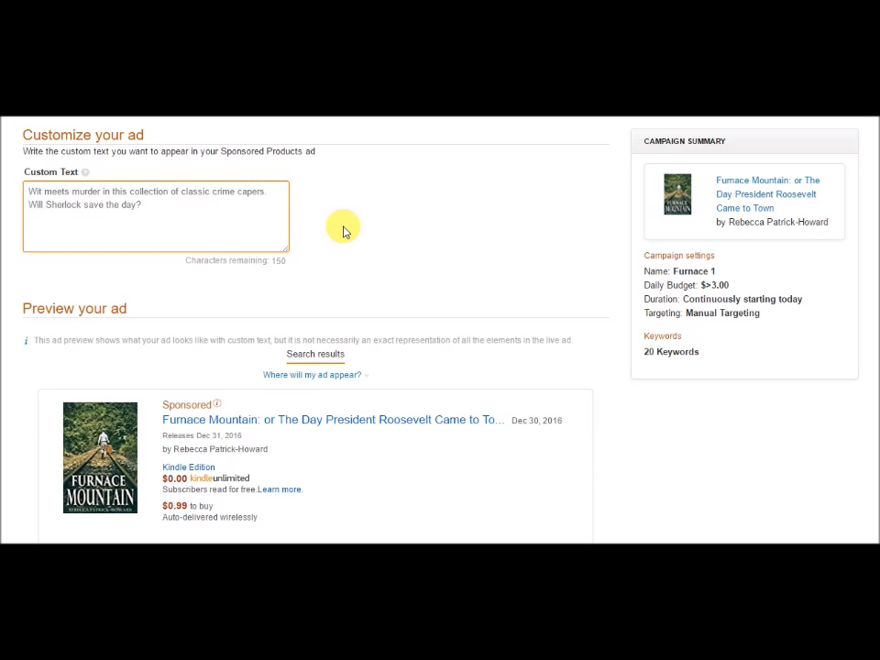
type("A")
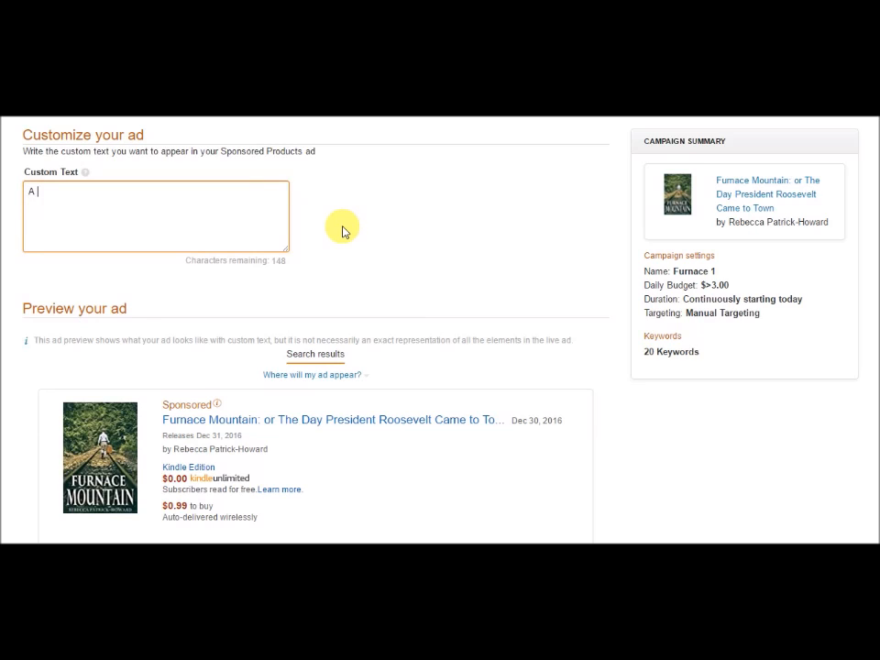
type(" co")
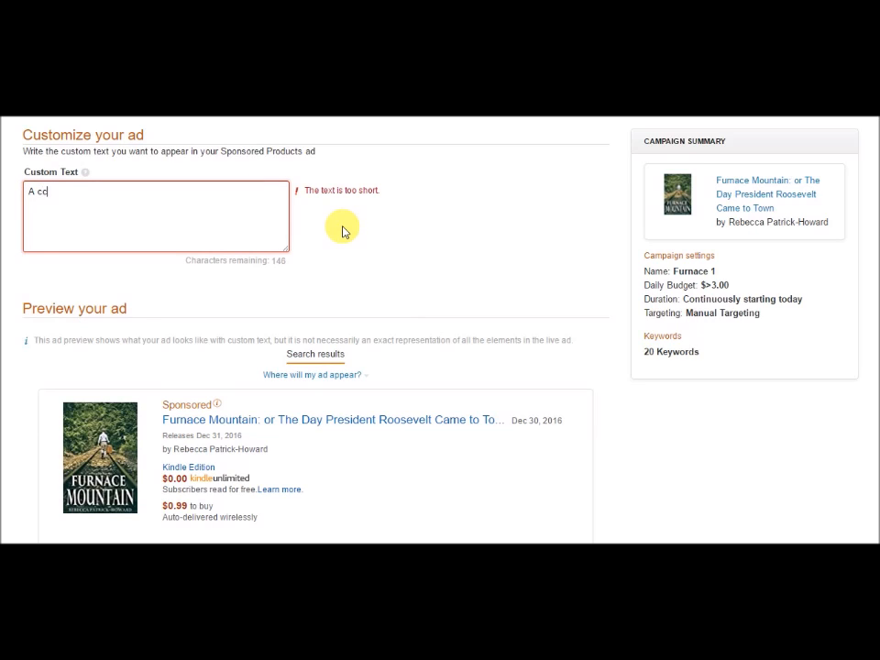
type("ming of age story se")
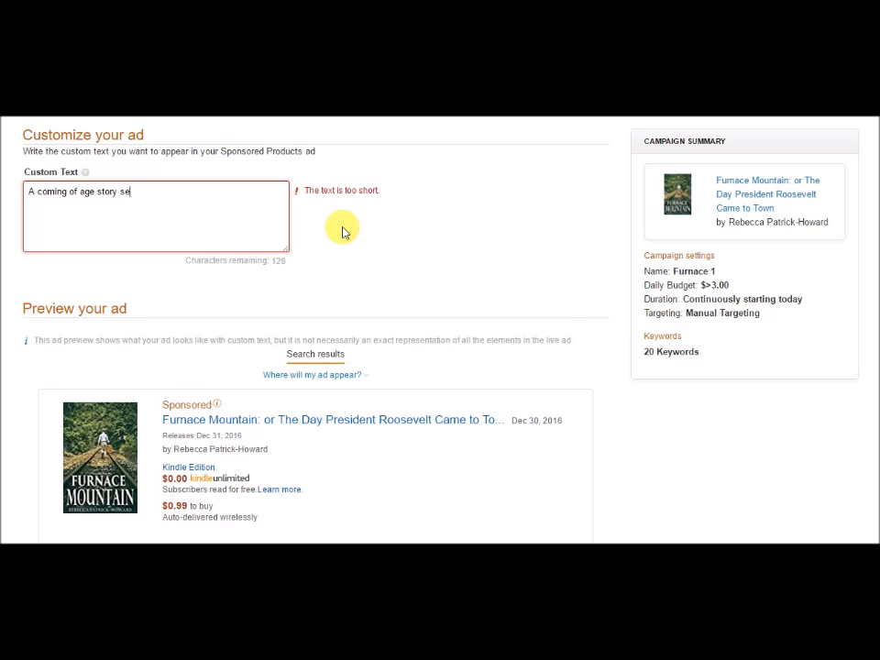
type("t during the Great Depression.")
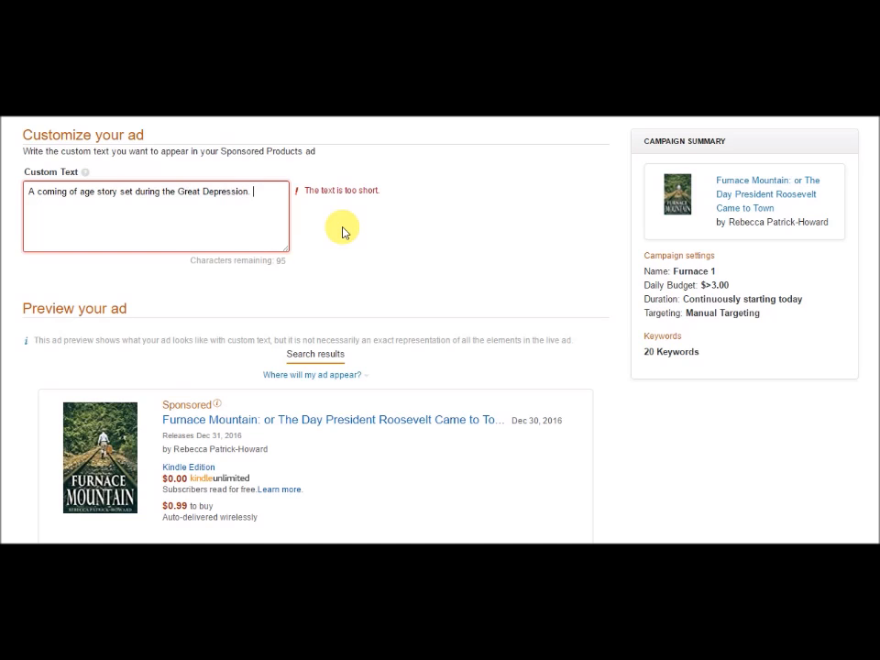
left_click(342, 233)
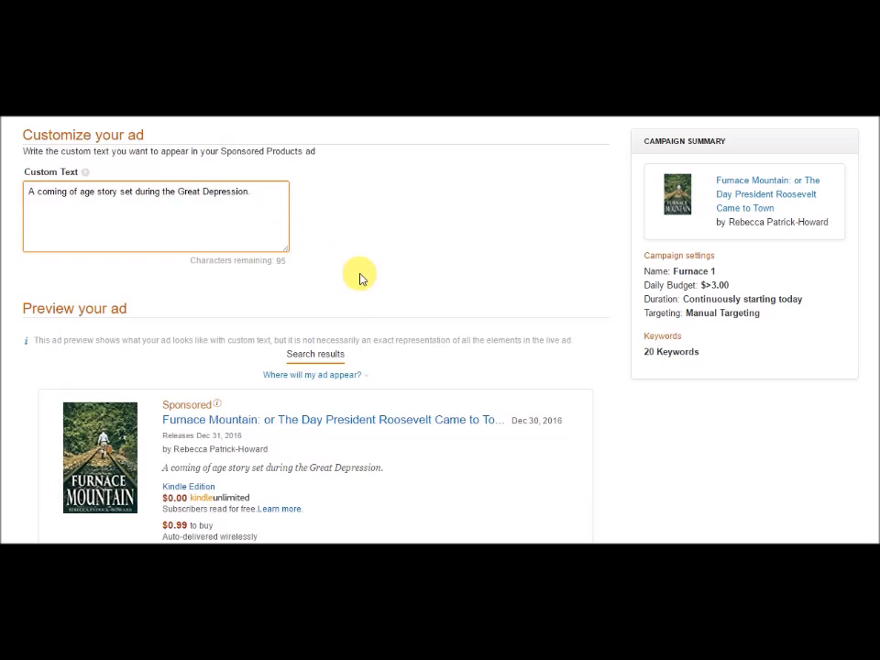
Step: Change the full stop ending the ad's custom text to an ellipsis
scroll(361, 279, "down", 1)
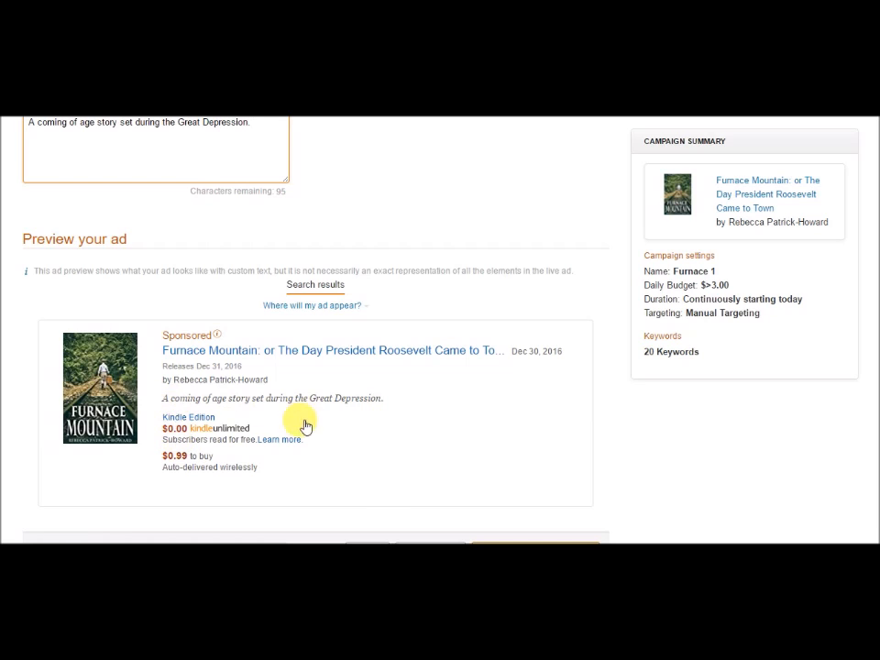
scroll(257, 302, "up", 1)
scroll(258, 296, "up", 1)
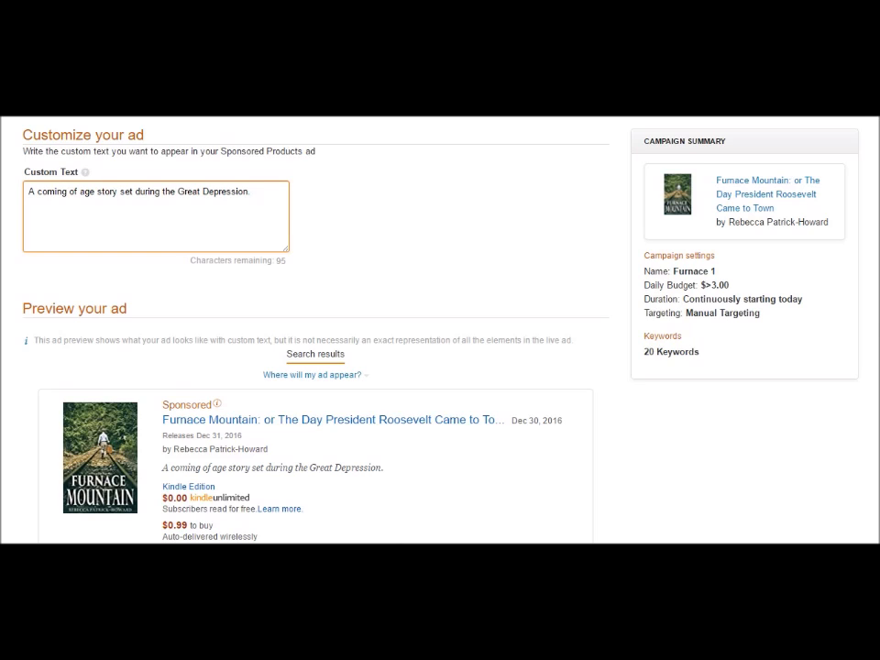
type("..")
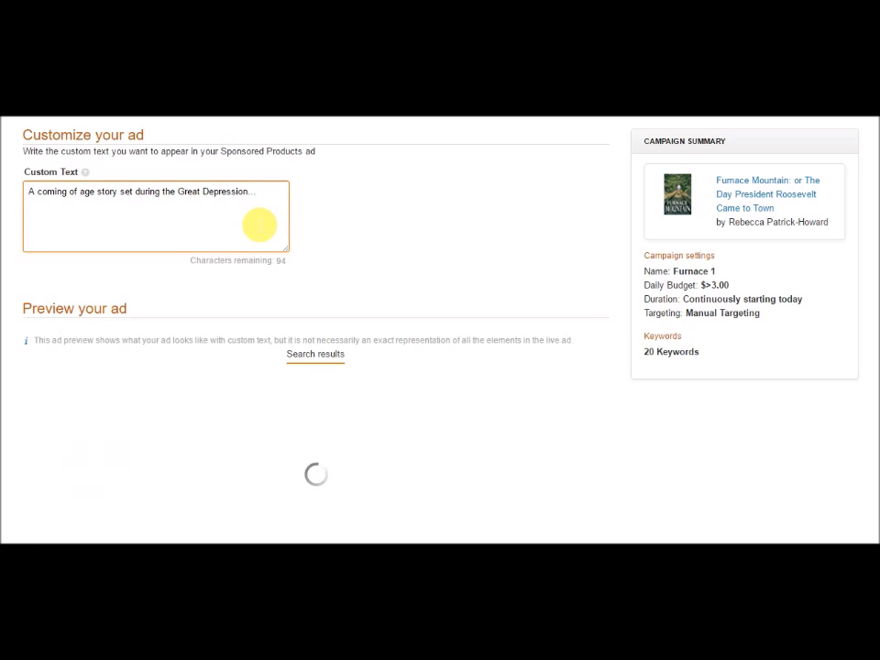
Step: Clear the entire custom text of the ad
left_click_drag(265, 191, 99, 195)
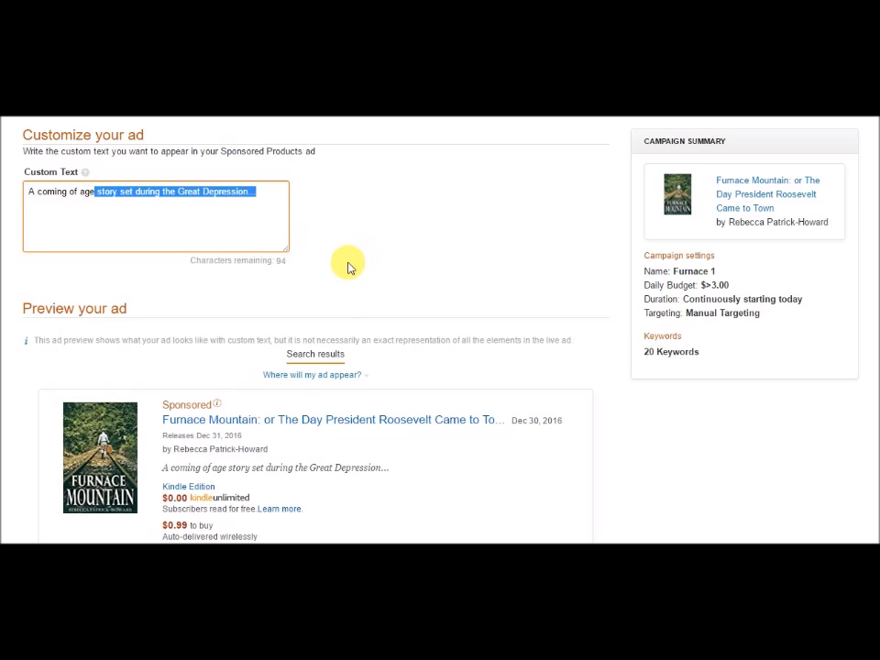
key("BackSpace")
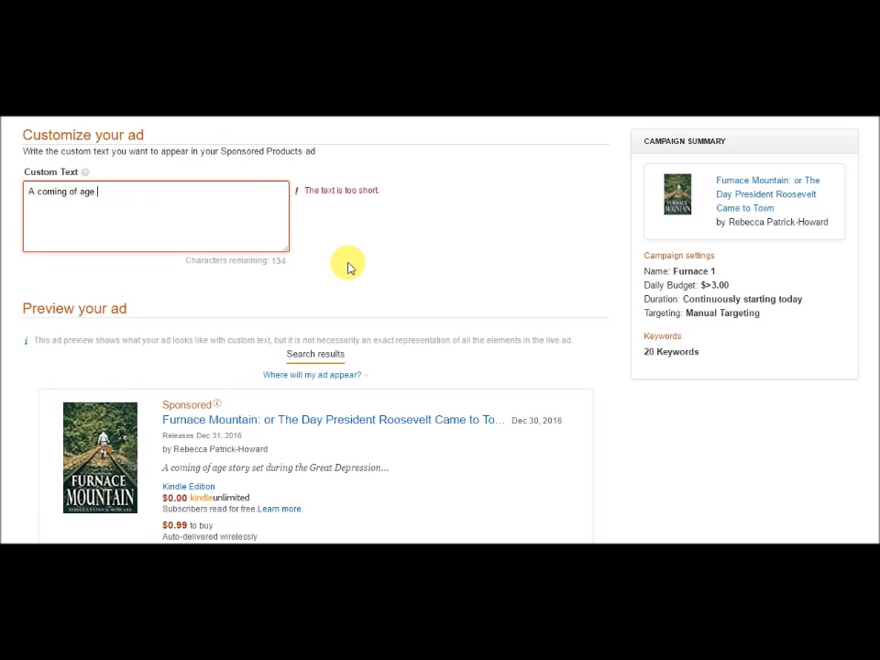
key("BackSpace")
key("BackSpace")
key("BackSpace")
key("BackSpace")
key("BackSpace")
key("BackSpace")
key("BackSpace")
key("BackSpace")
key("BackSpace")
key("BackSpace")
key("BackSpace")
key("BackSpace")
key("BackSpace")
key("BackSpace")
key("BackSpace")
key("BackSpace")
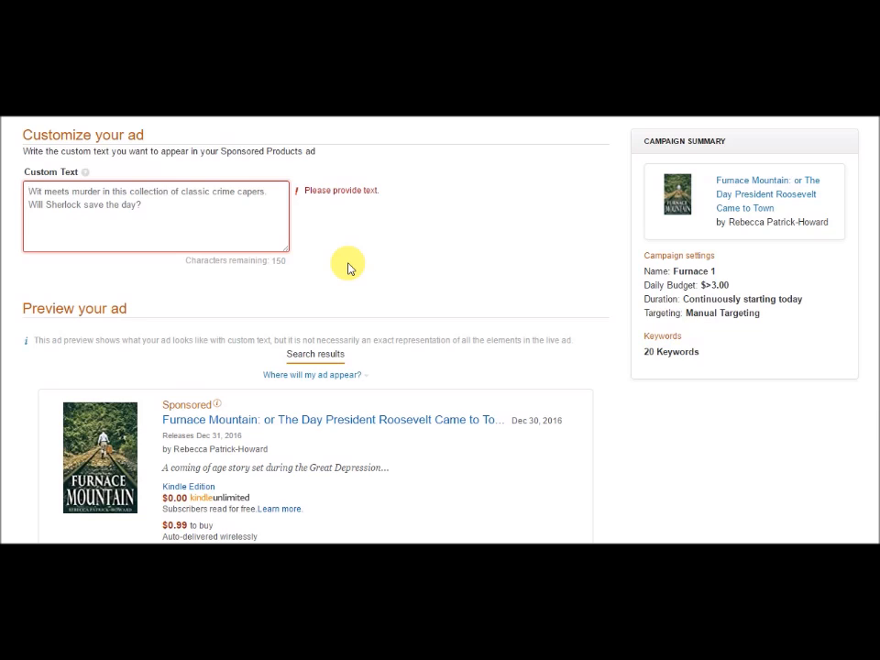
Step: Enter "A young boy invites President Roosevelt to his small Kentucky town during the Great Depression" as the first sentence of the ad's custom text
type("A young b")
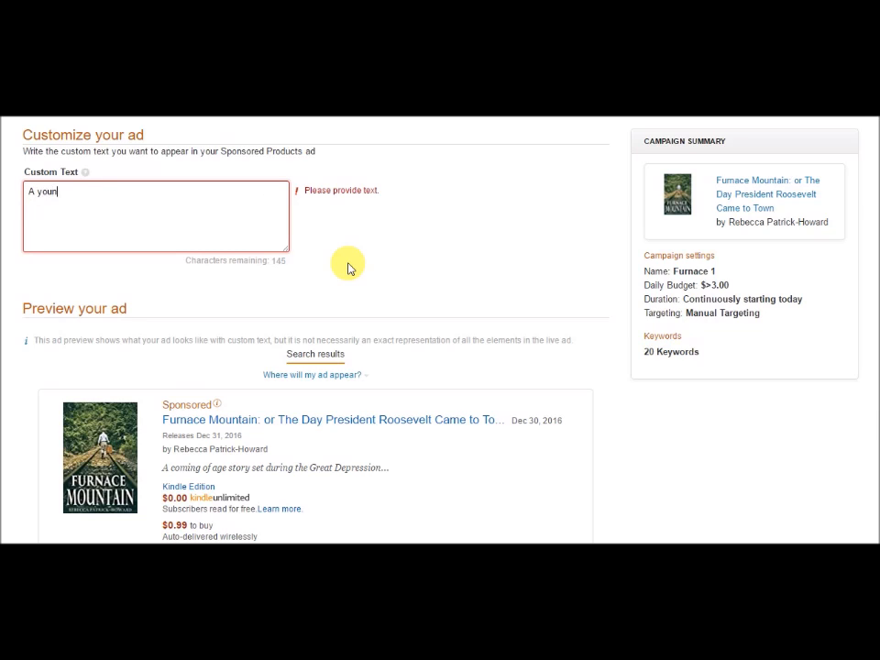
key("BackSpace")
type("boy invites President ROosevelt")
key("BackSpace")
key("BackSpace")
key("BackSpace")
key("BackSpace")
key("BackSpace")
key("BackSpace")
key("BackSpace")
key("BackSpace")
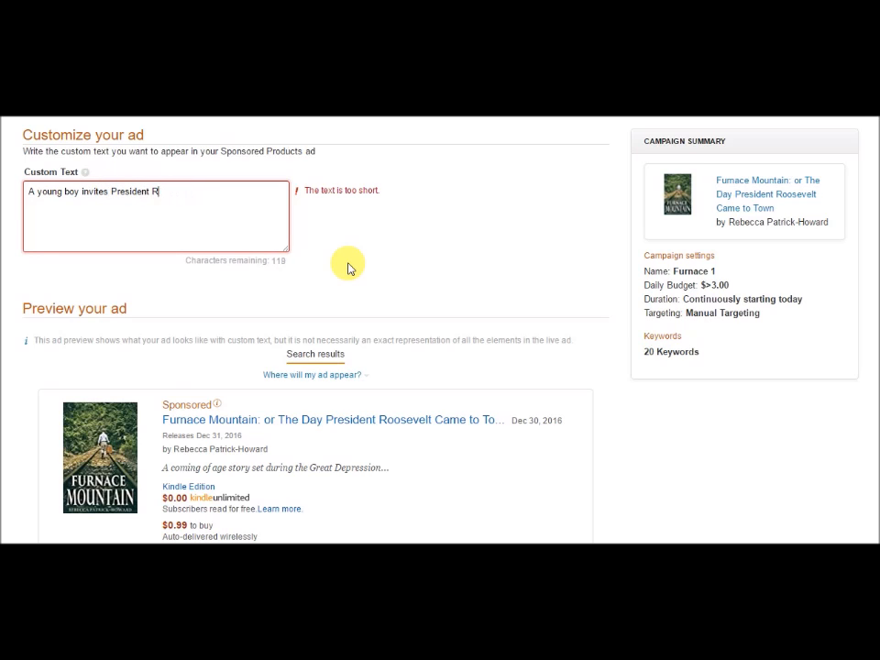
type("oosevelt")
type(" to ")
type("his small ")
type("Kentuc")
type("t")
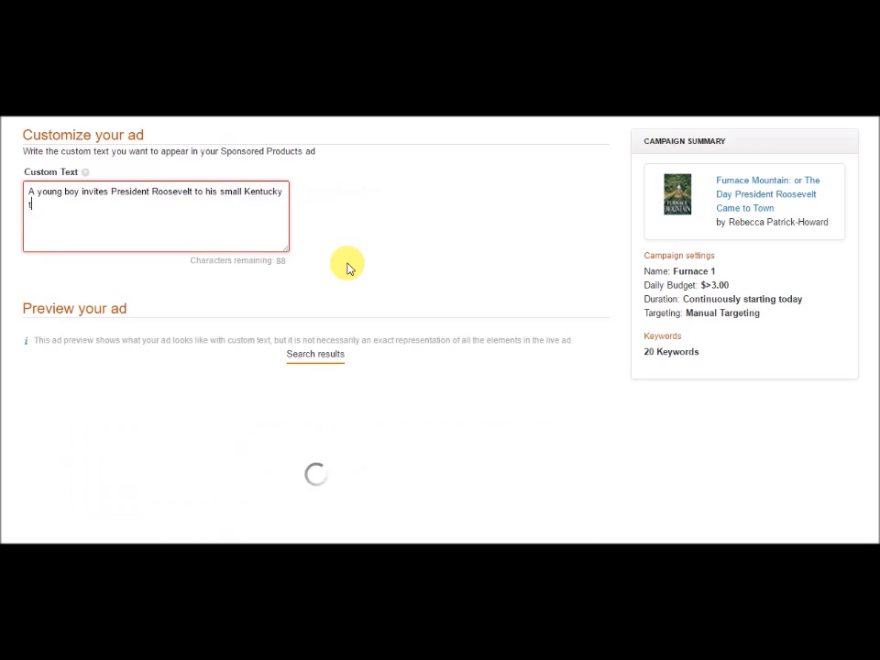
type("own during t")
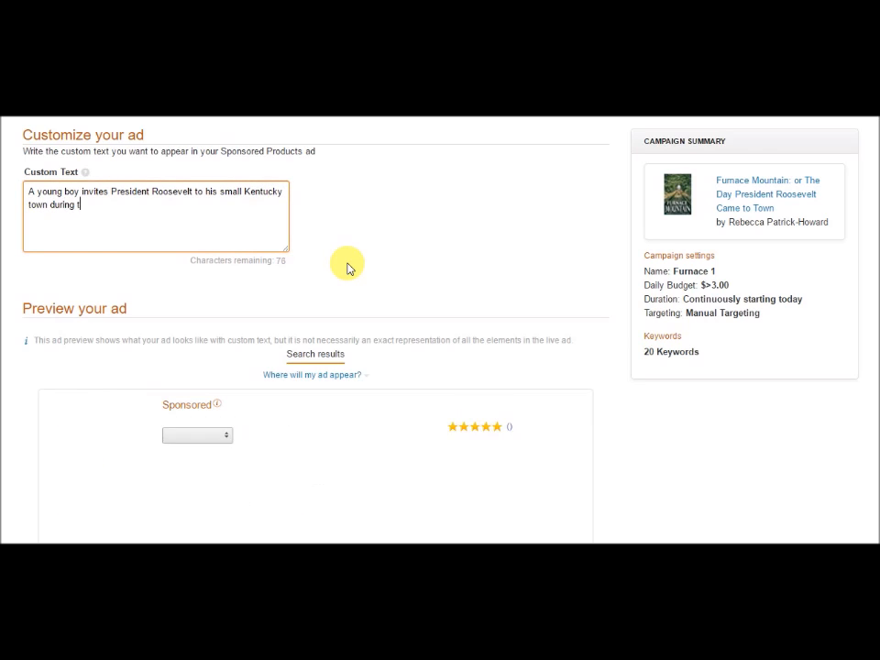
type("he Great ")
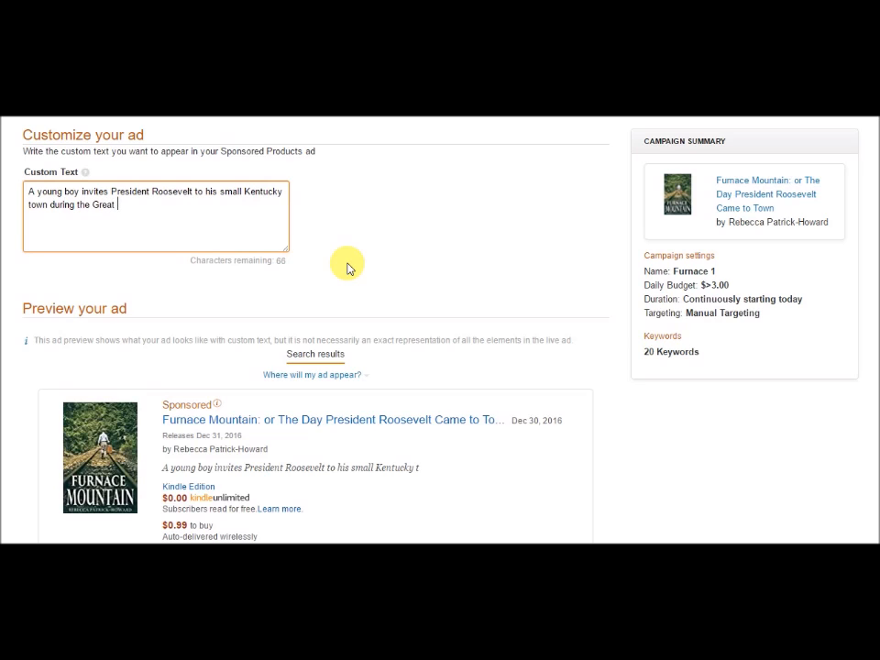
type("Depression")
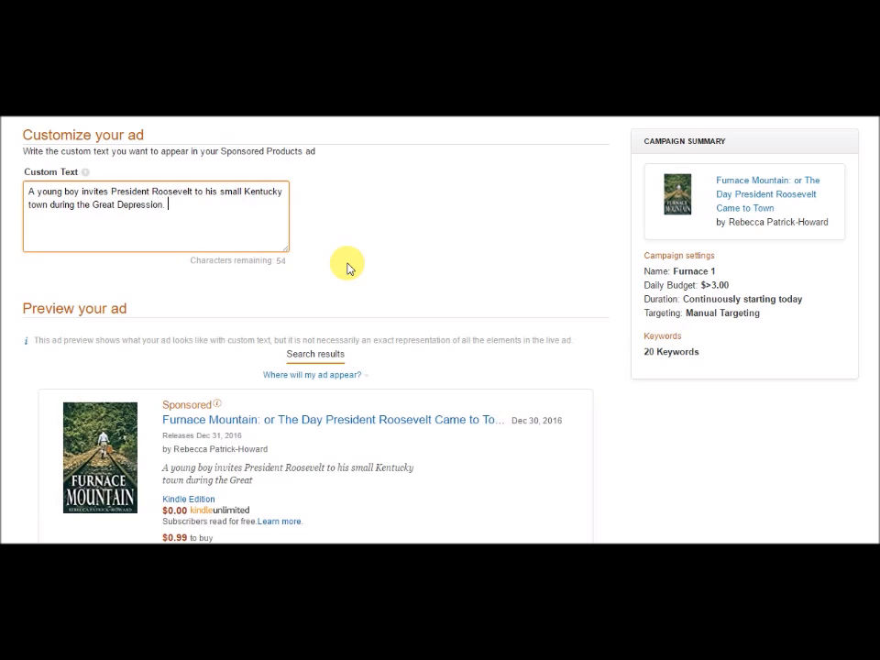
Step: End the first sentence with a period and add "Will he be the savior they've waited for?" to the ad's custom text
type(". Will")
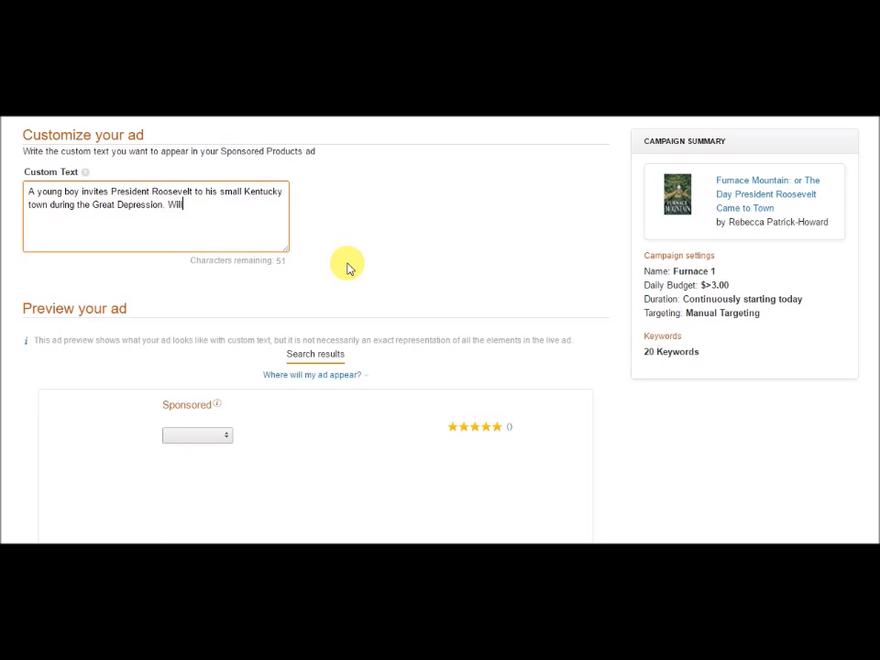
type(" he ")
type("be")
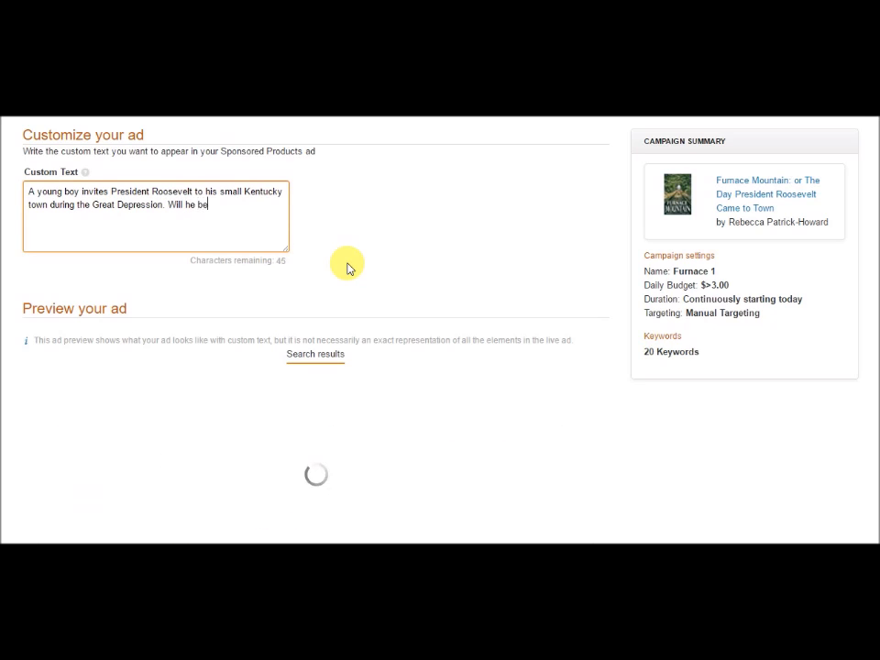
type(" the savior they've")
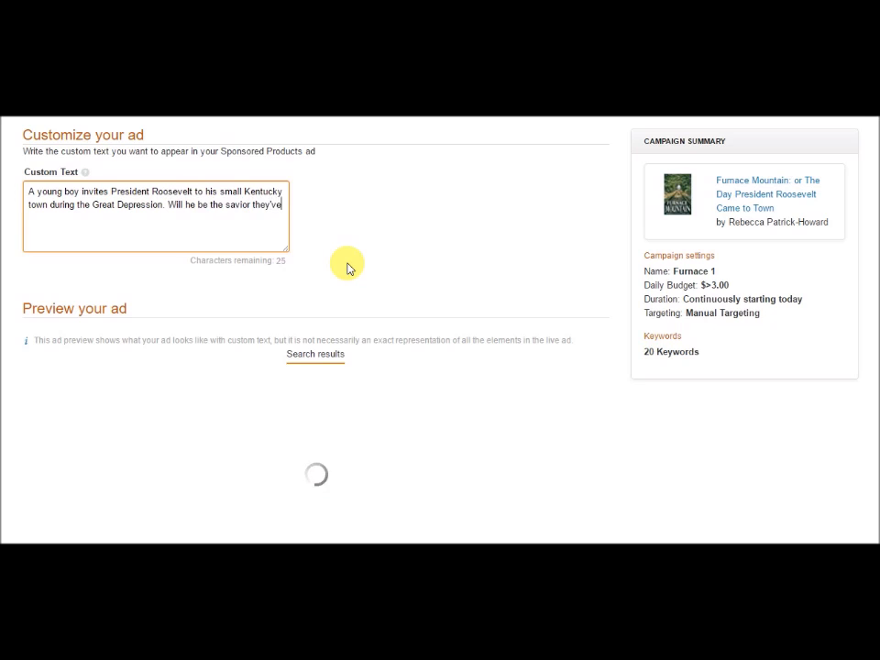
type(" waited for?")
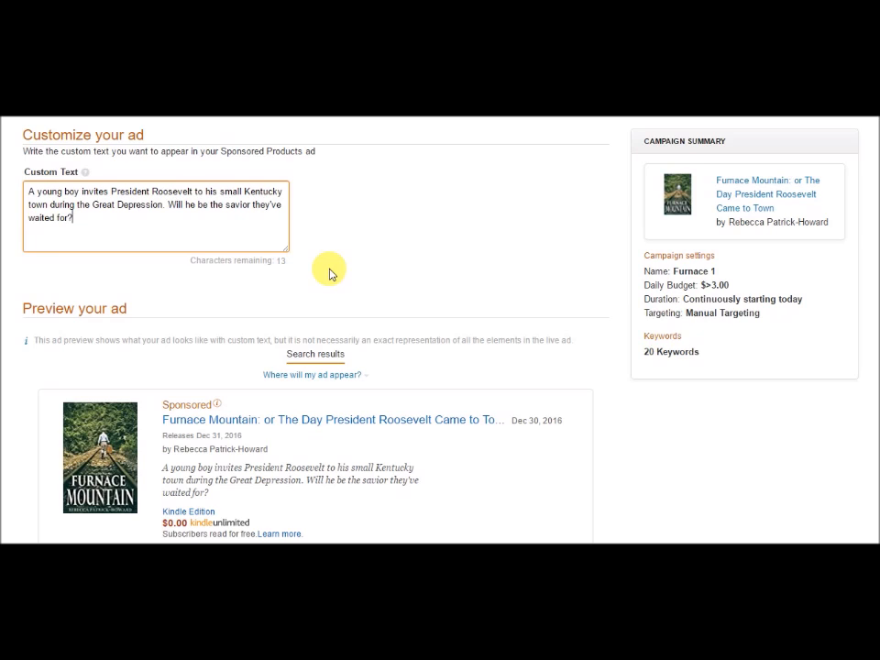
Step: Check the updated ad preview and submit the campaign for review
scroll(357, 285, "down", 1)
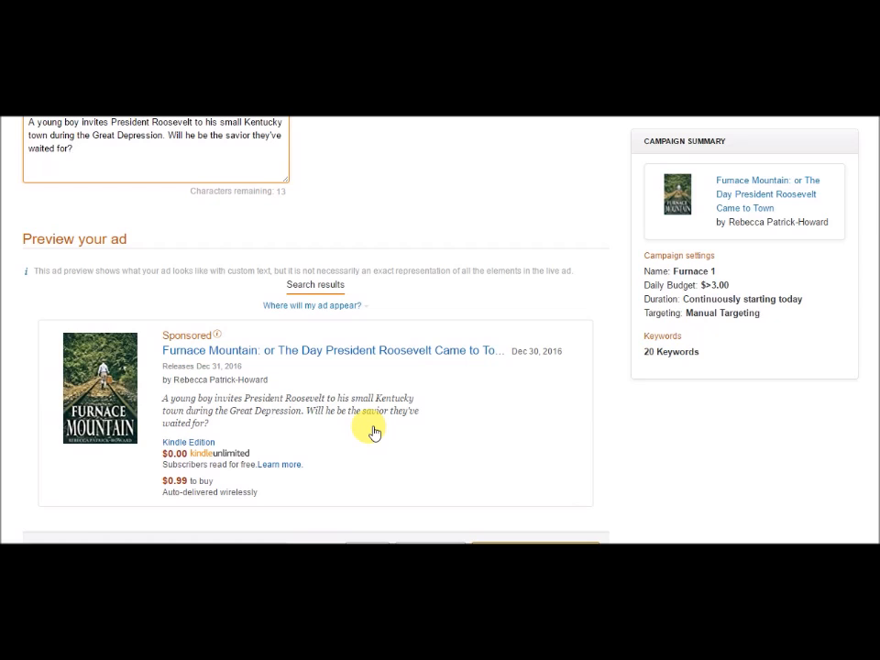
scroll(371, 430, "down", 1)
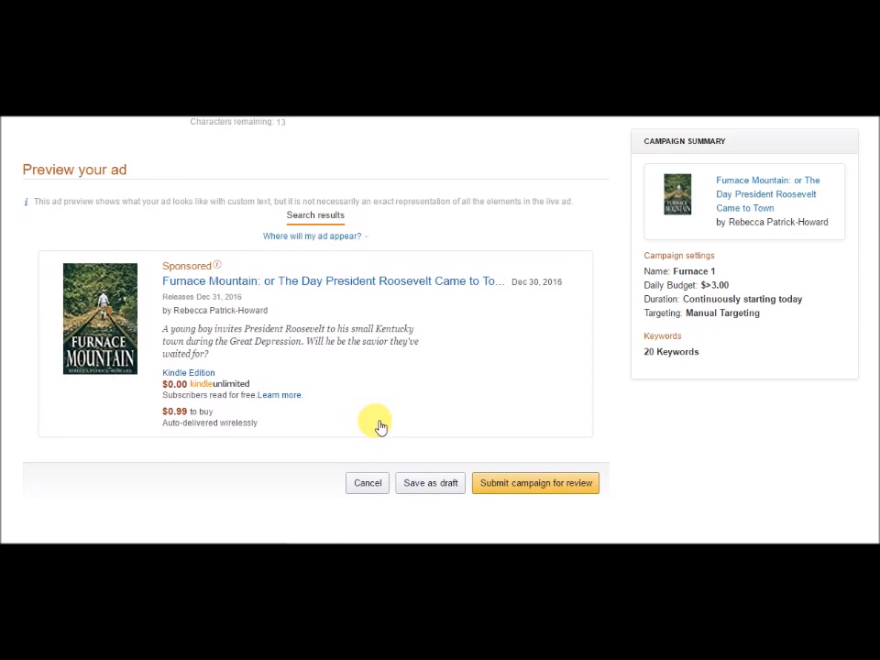
left_click(568, 484)
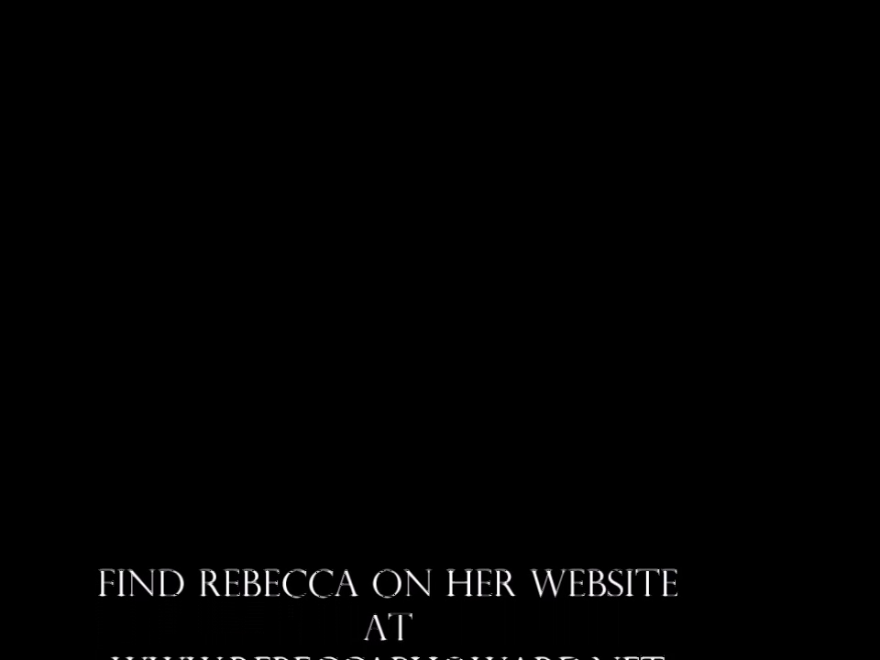